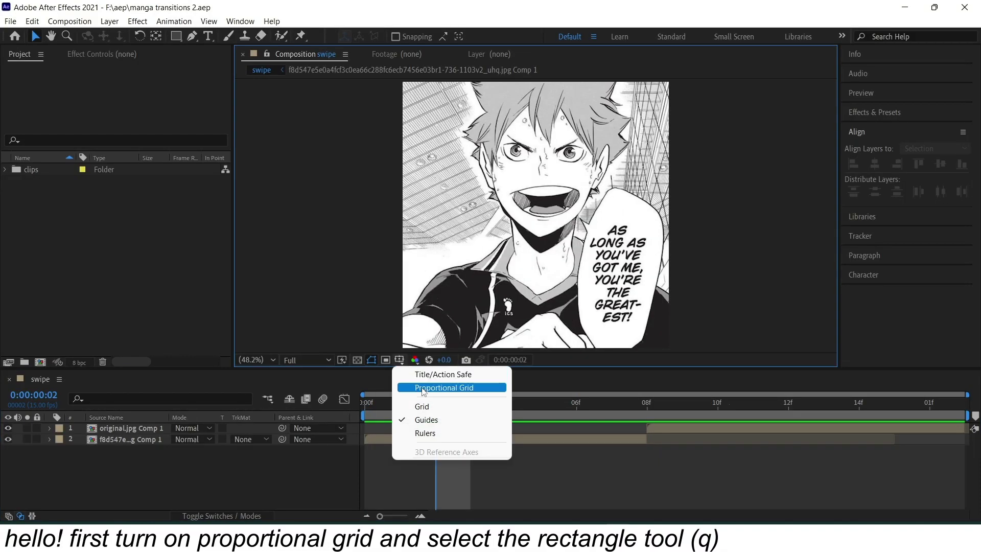
- Draw a tall white-filled rectangle over the comp centre and rotate it 45°
click(175, 36)
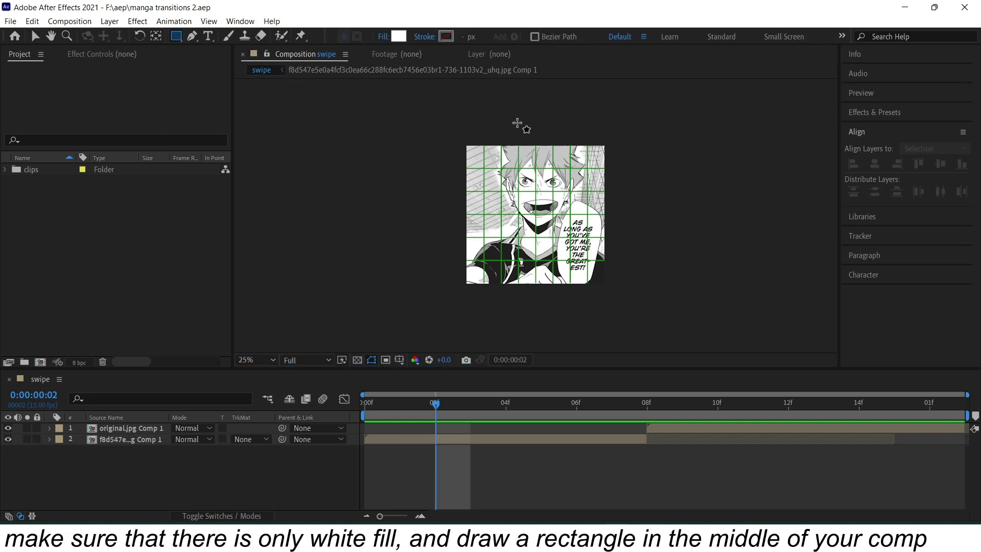
drag(518, 123, 556, 304)
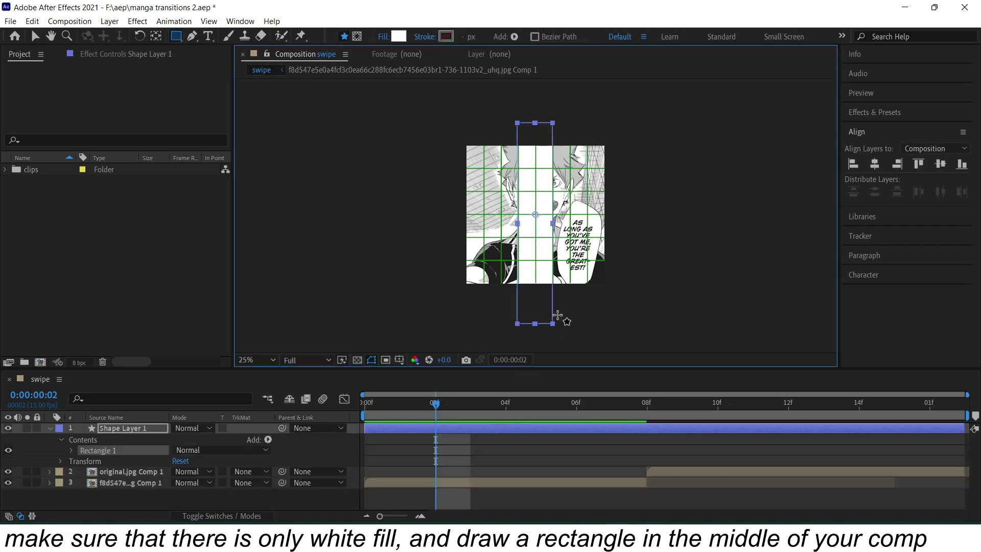
key(r)
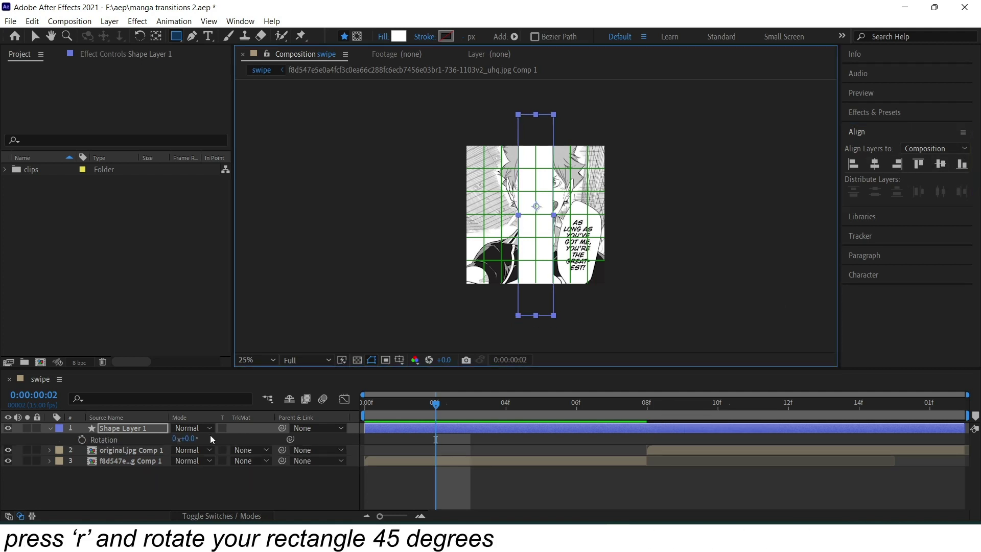
click(190, 439)
text(45)
key(Return)
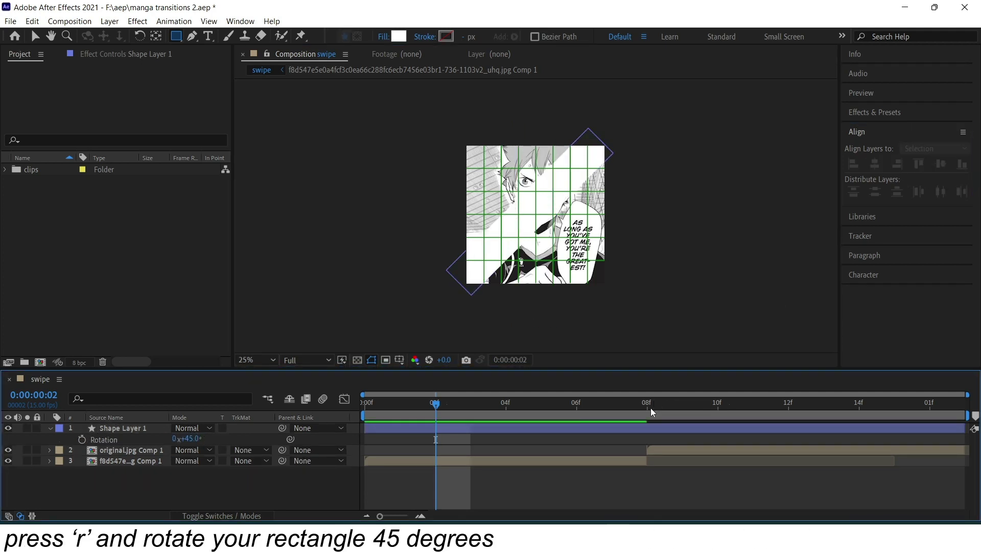
- Split the rectangle's shape layer at frame 08 and fit the comp in the viewer
click(649, 408)
key(ctrl+shift+d)
click(257, 360)
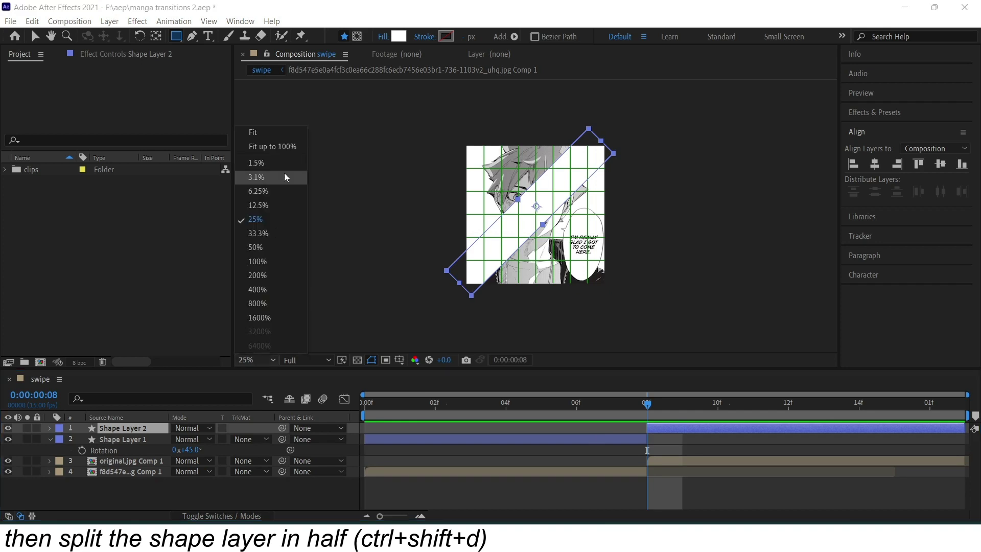
click(271, 147)
click(637, 440)
- Keyframe Shape Layer 1's position at frame 08 and place it off the top-left corner at frame 0
key(p)
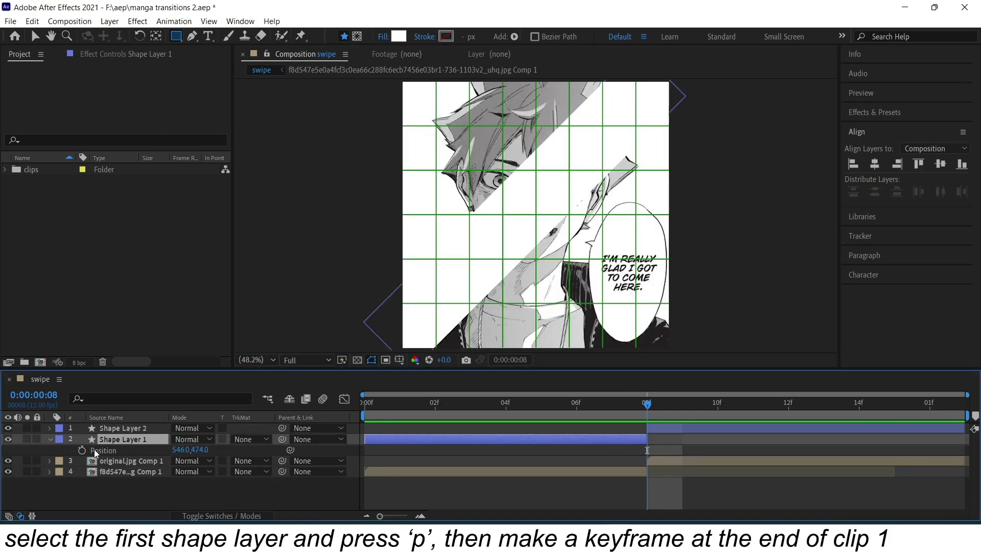
click(375, 401)
key(v)
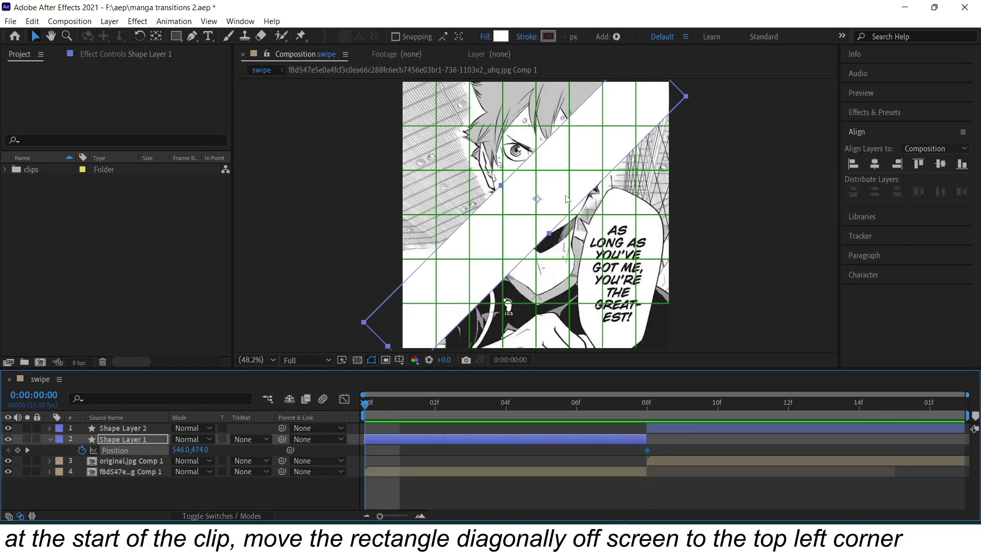
mouse_move(553, 188)
mouse_down()
mouse_move(478, 107)
mouse_move(404, 58)
mouse_up()
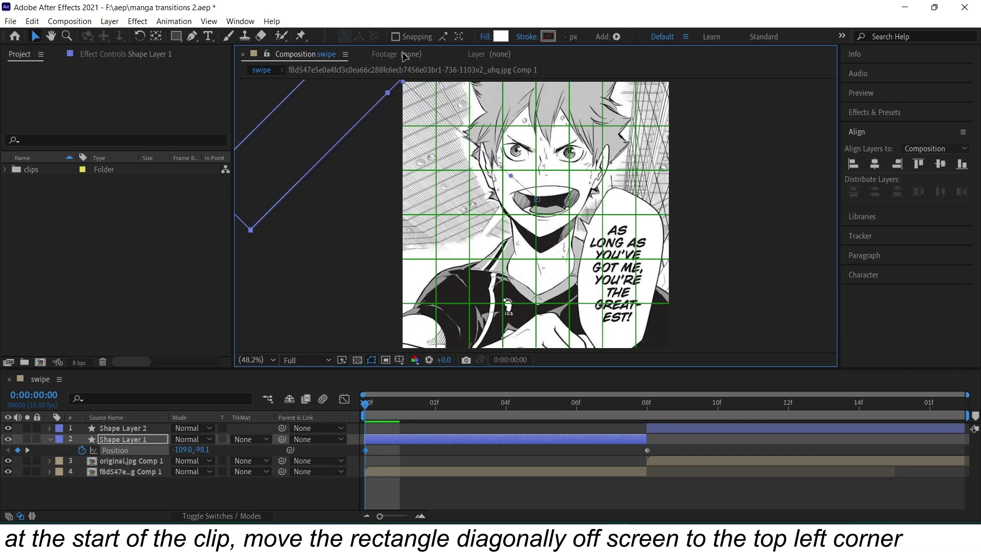
- Separate the position into X and Y and give the X Position curve a sharp ease-in
drag(658, 450, 327, 453)
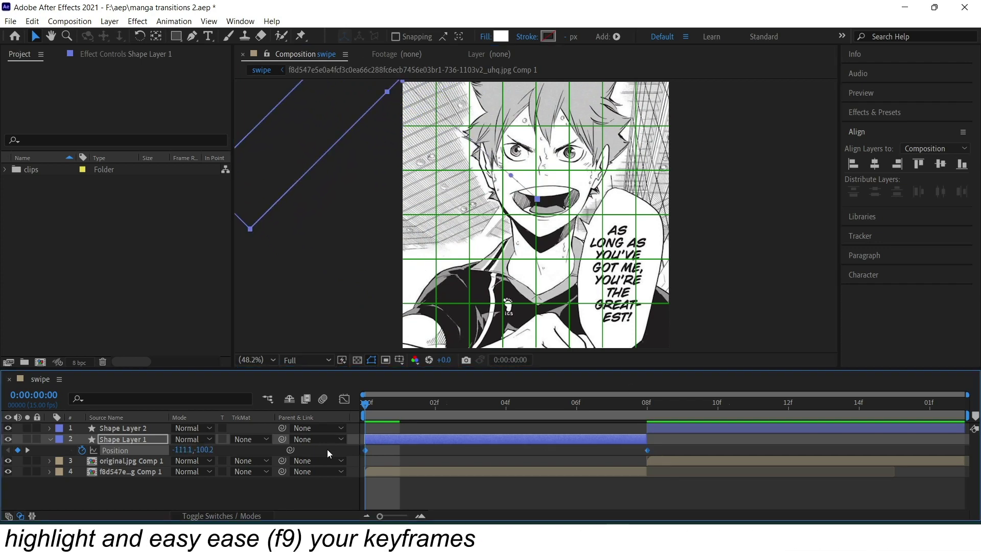
right_click(164, 451)
click(204, 300)
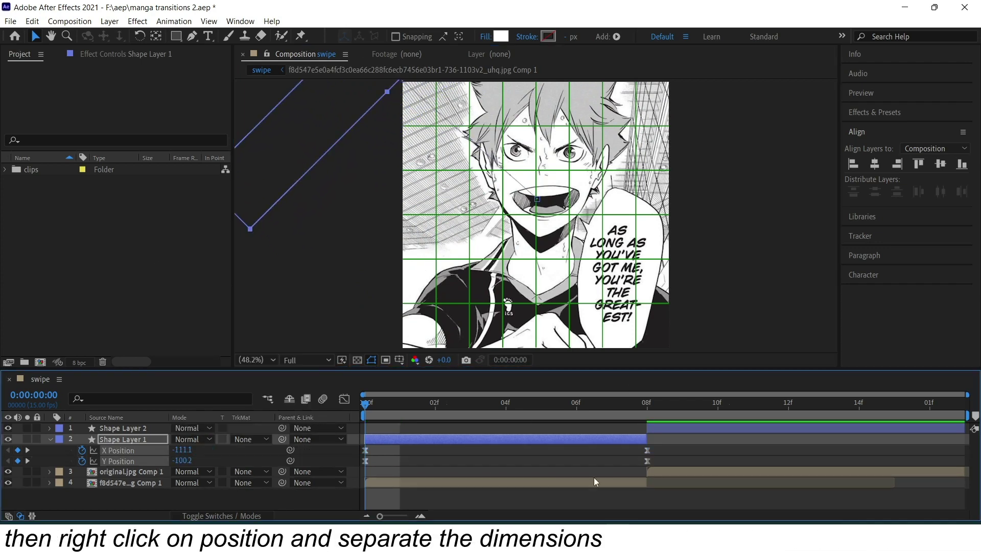
click(117, 451)
click(344, 398)
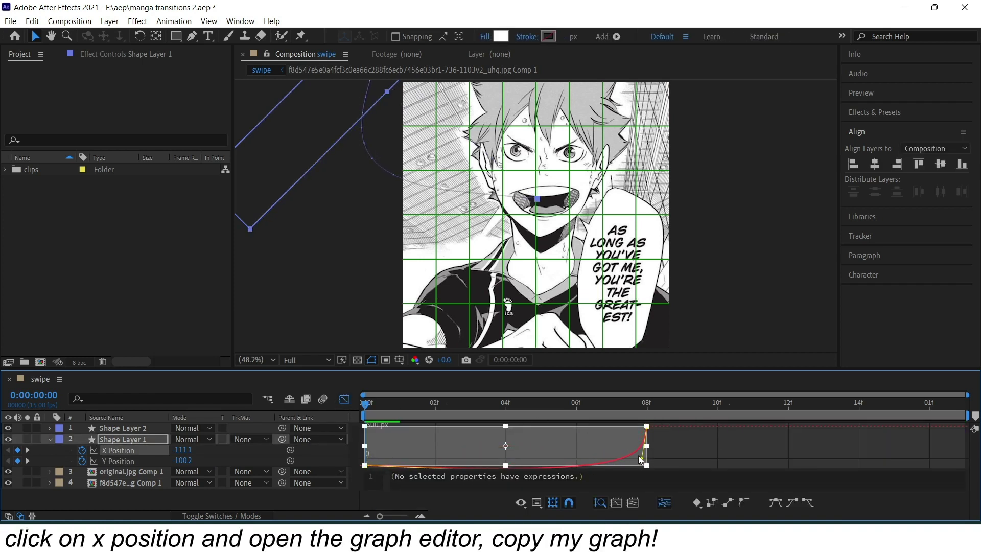
drag(639, 455, 633, 449)
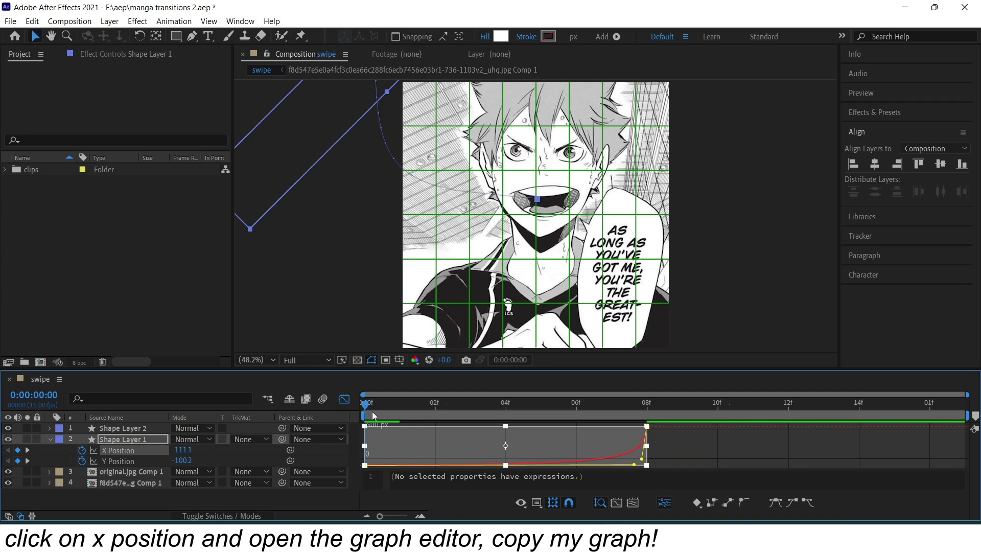
click(344, 399)
- Ease the Y Position curve into frame 08, flatten its start, and preview the slide-in
click(118, 461)
click(344, 399)
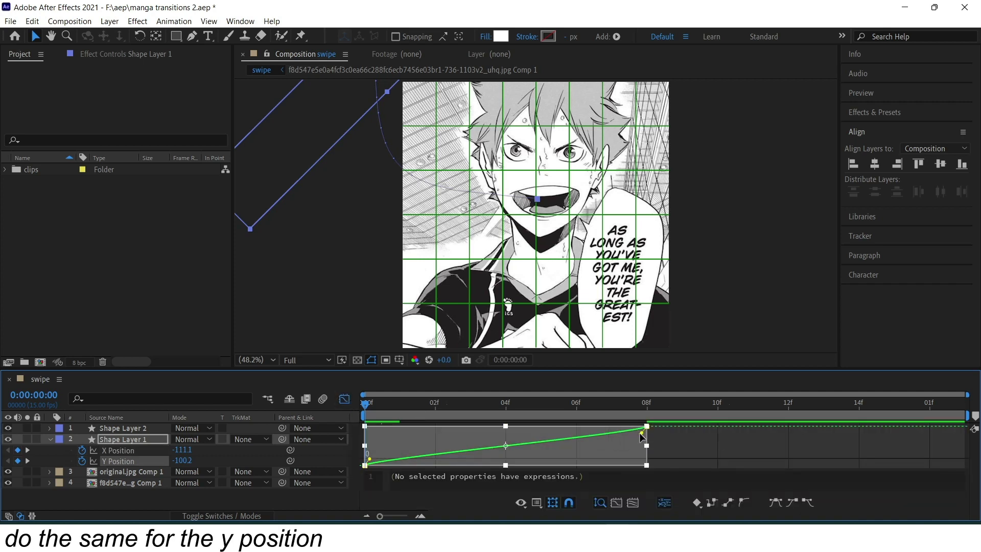
drag(642, 434, 643, 456)
drag(370, 459, 526, 452)
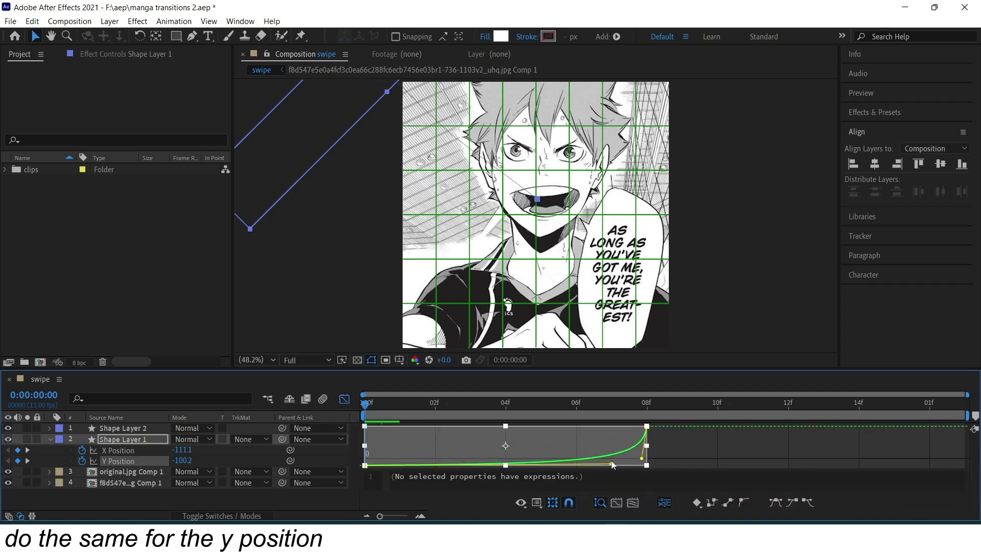
drag(388, 403, 637, 409)
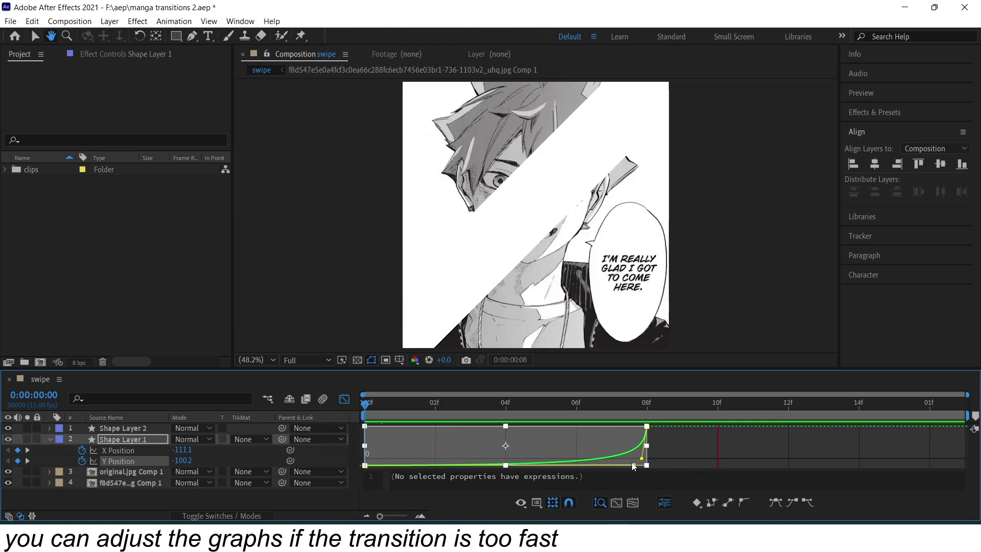
click(344, 398)
click(684, 404)
- Keyframe Shape Layer 2's position at frame 08 and move it off the bottom-right at 1:01
click(950, 432)
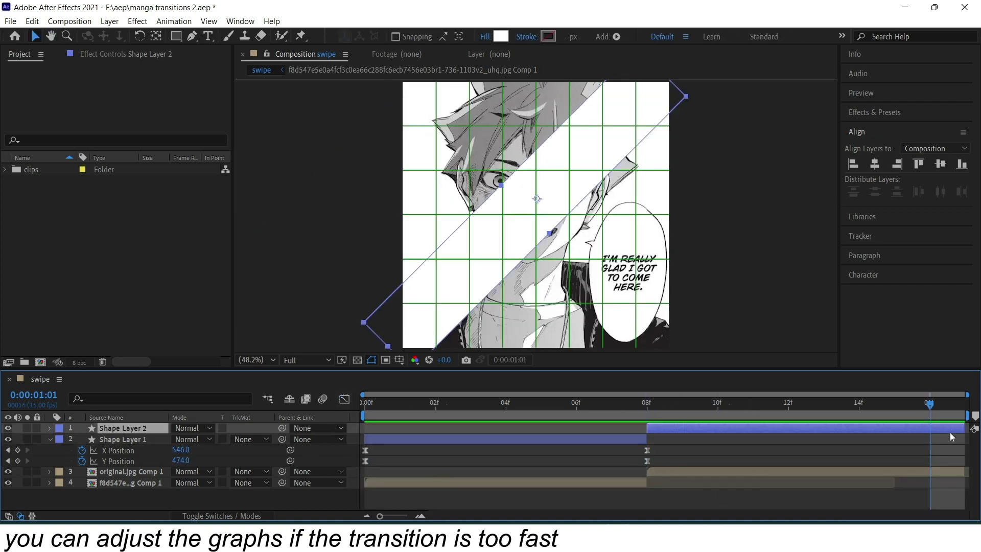
key(p)
key(i)
click(83, 439)
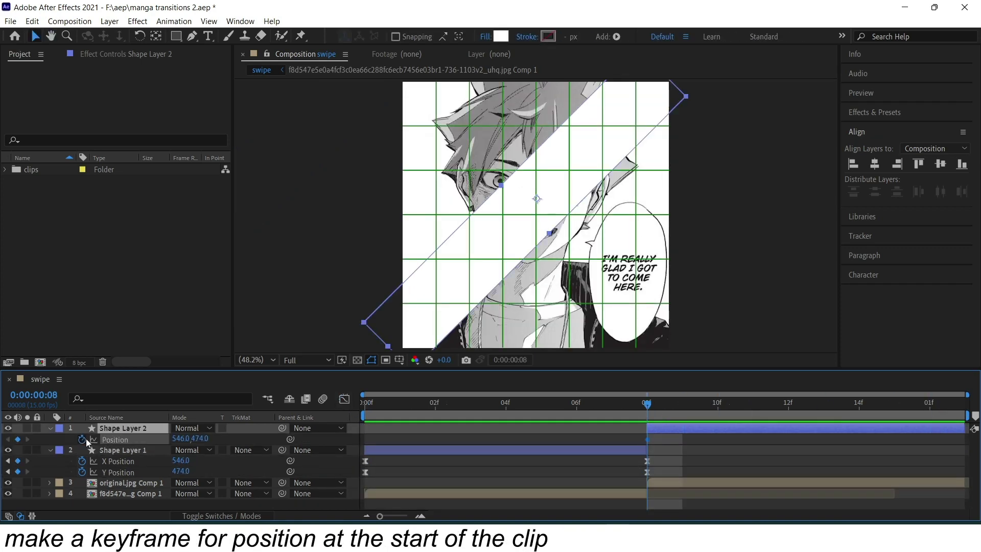
drag(978, 409, 978, 409)
drag(568, 201, 719, 369)
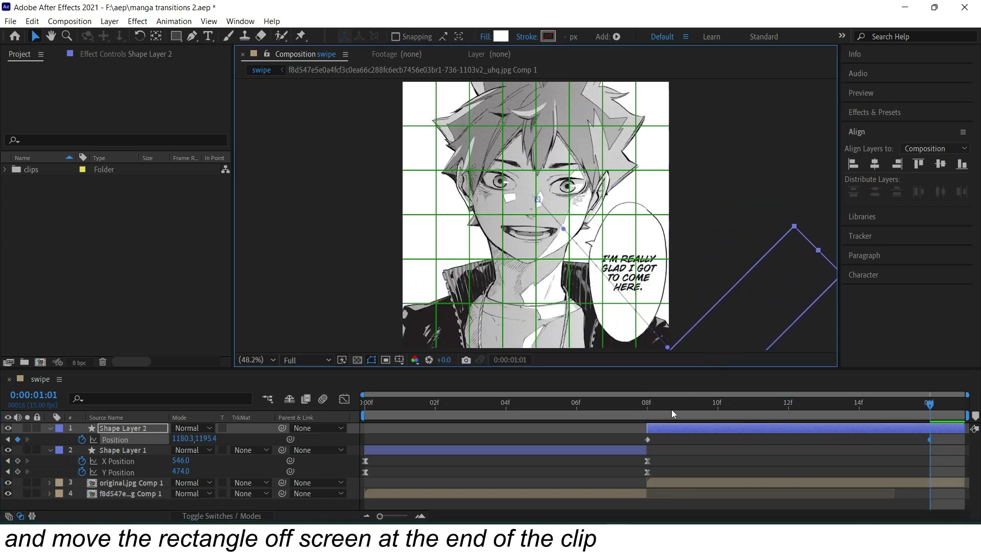
- Separate Shape Layer 2's position into X and Y and show its X Position curve in the Graph Editor
drag(636, 436, 953, 452)
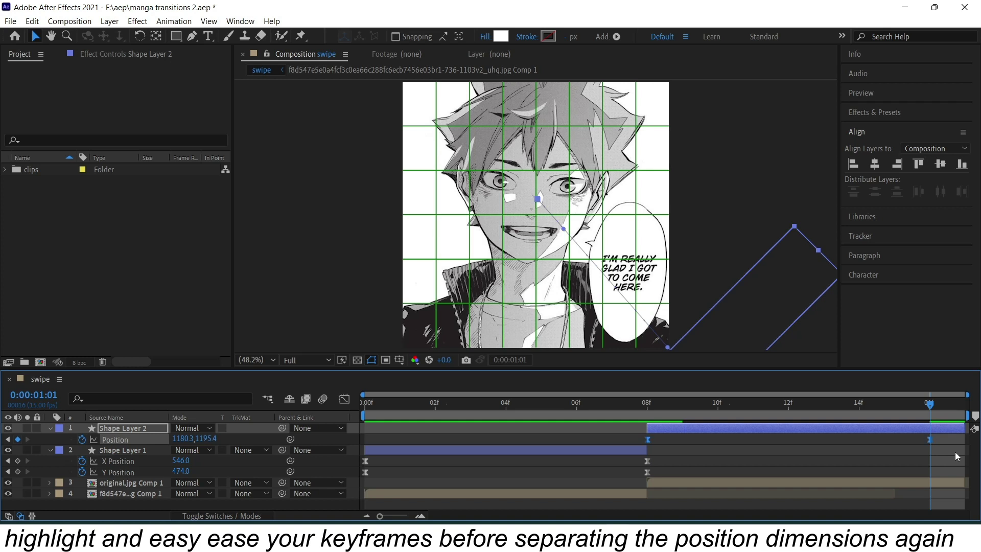
right_click(158, 441)
click(205, 292)
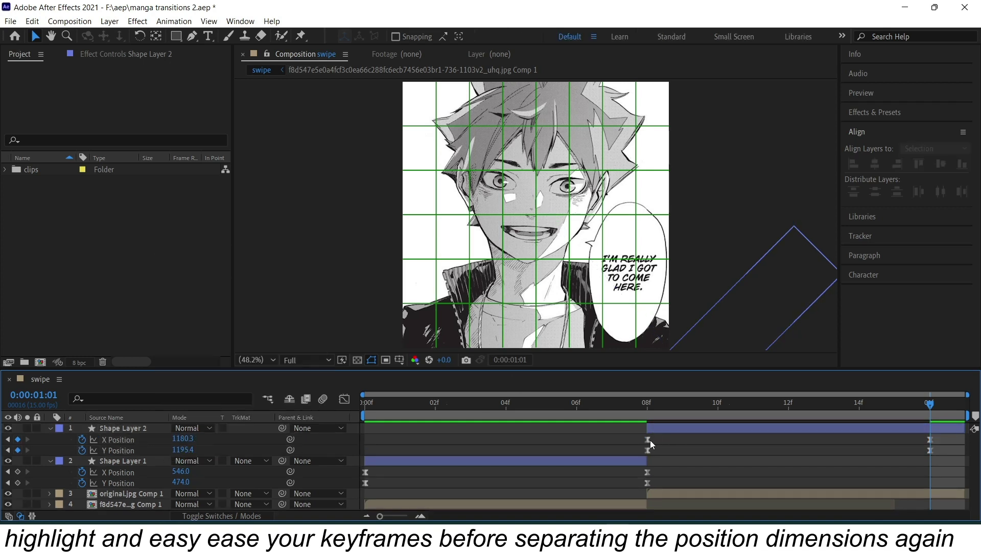
click(651, 440)
click(344, 398)
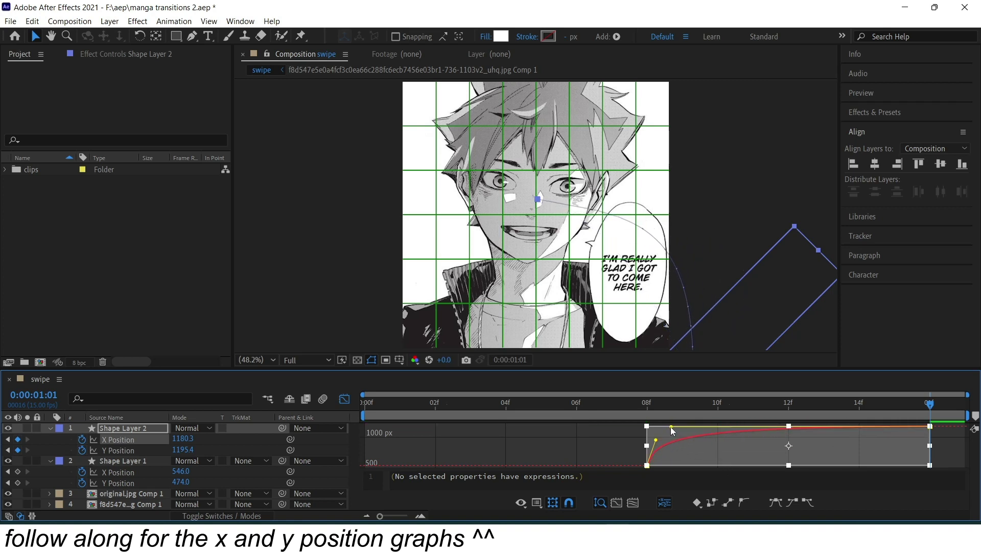
- Reshape Shape Layer 2's Y Position curve to start fast and flatten toward the end
click(123, 451)
click(776, 450)
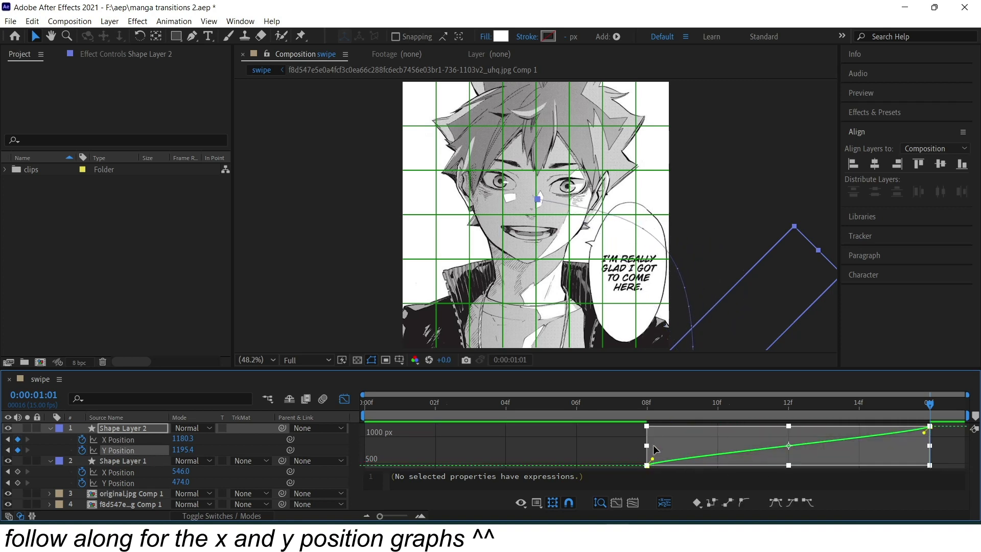
drag(653, 445, 658, 437)
drag(926, 435, 667, 426)
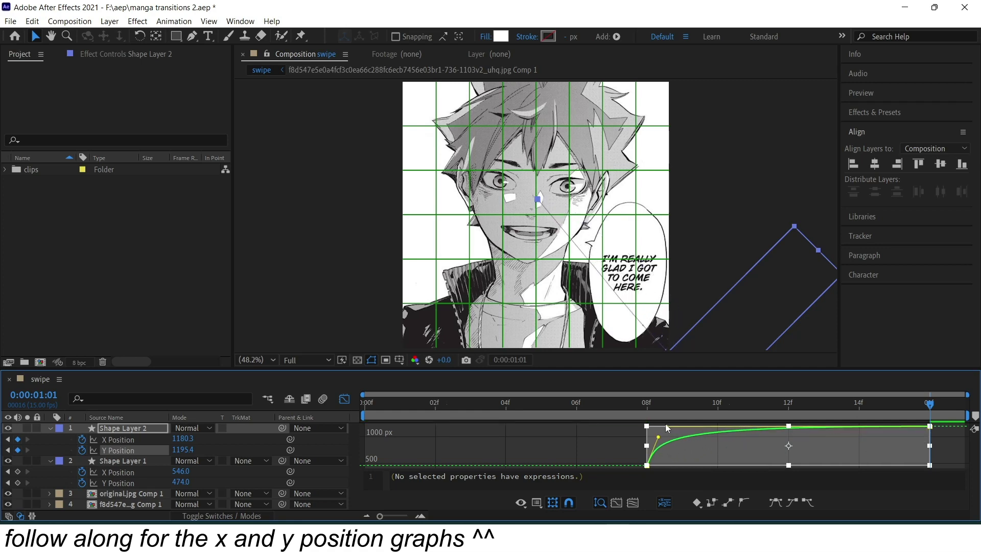
key(space)
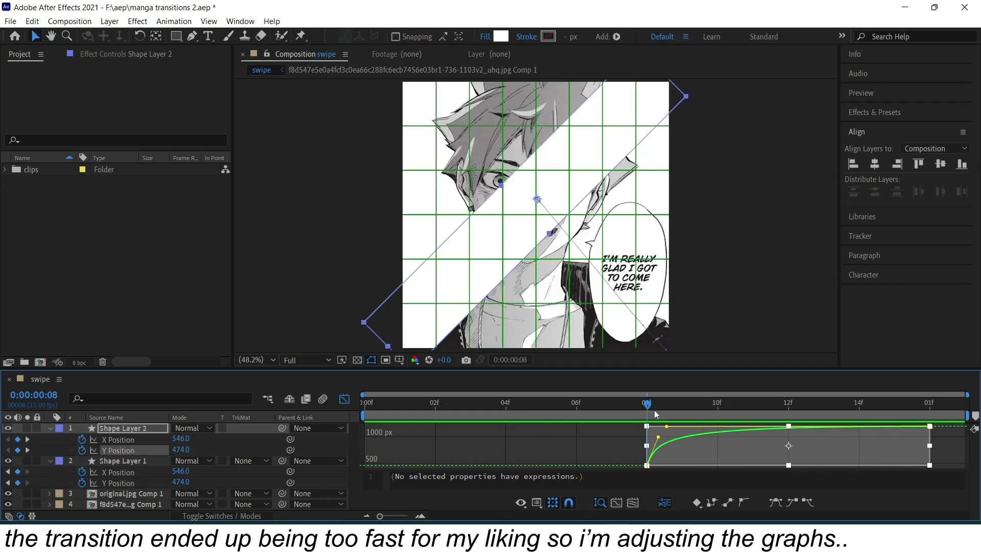
drag(658, 438, 656, 447)
- Retune both layers' X curves and Shape Layer 1's Y curve, then preview the swipe from the start
click(141, 438)
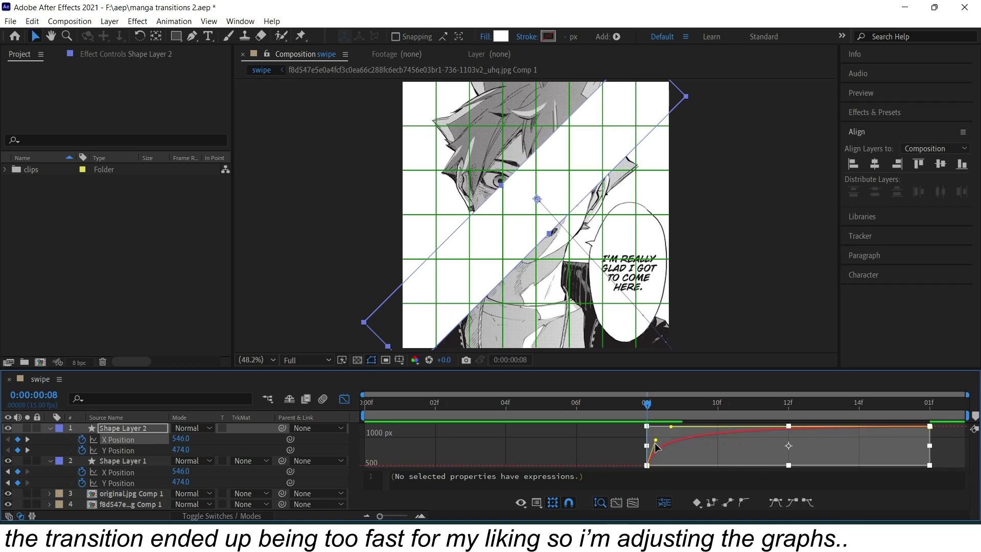
click(134, 472)
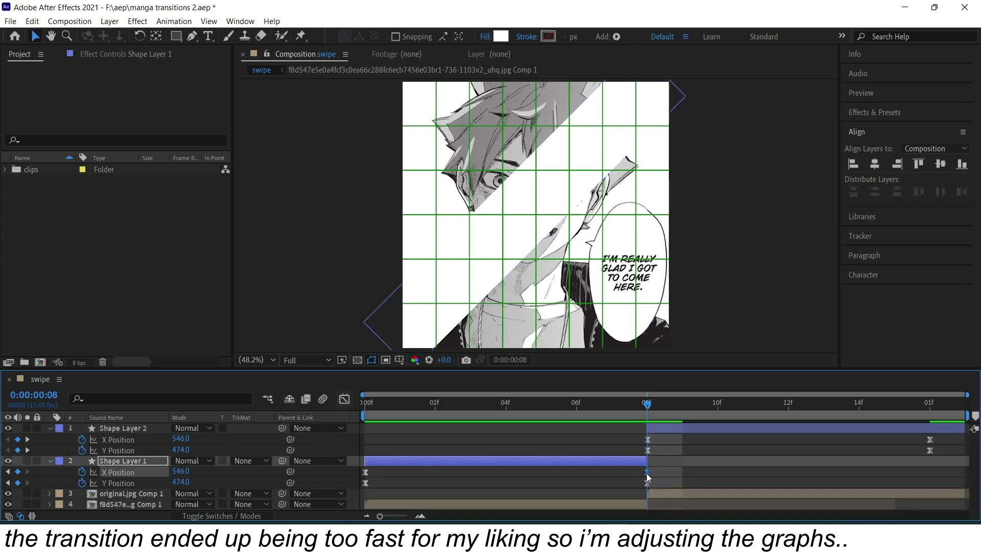
click(633, 454)
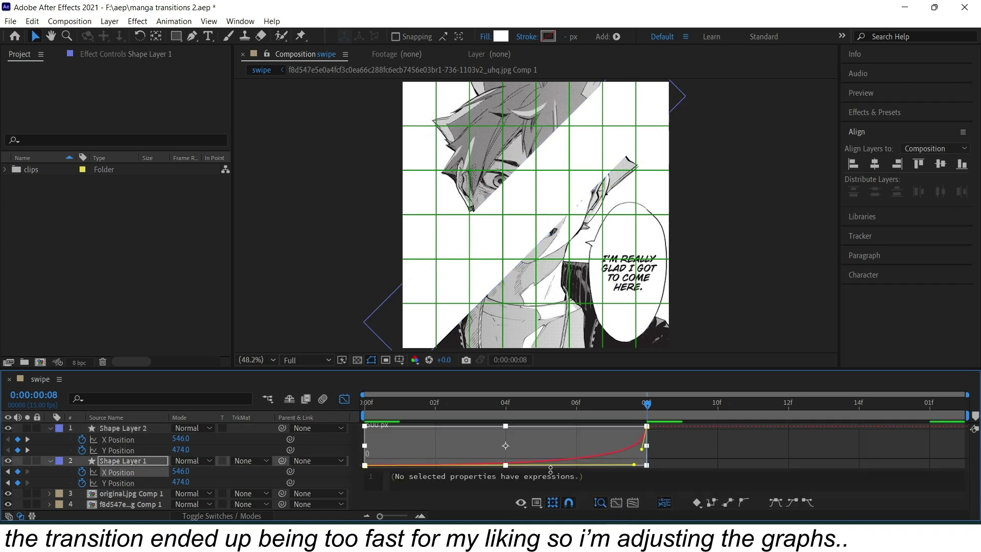
click(309, 483)
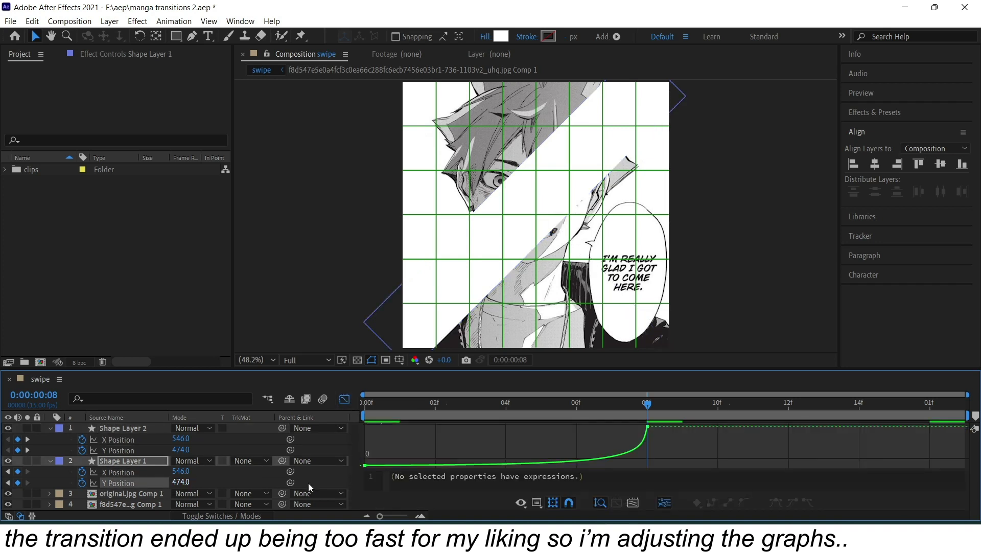
click(344, 399)
click(370, 407)
key(space)
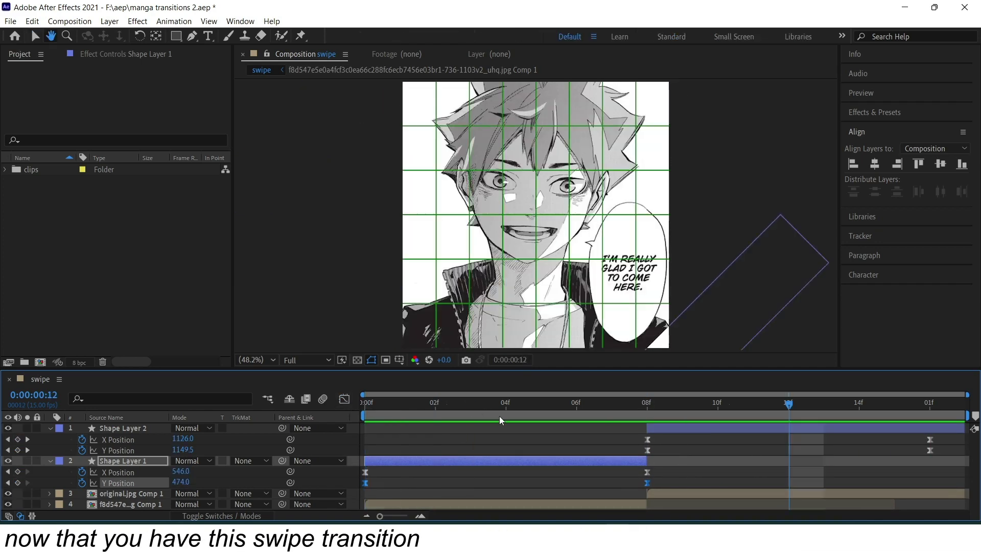
- Stop the preview and move Shape Layer 1 below original.jpg Comp 1
key(space)
click(405, 428)
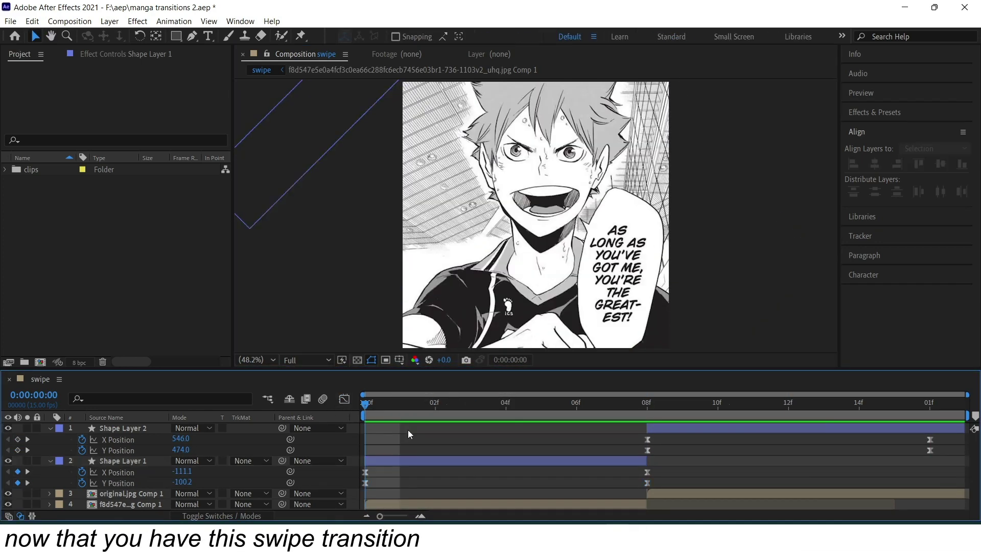
key(u)
drag(128, 439, 133, 452)
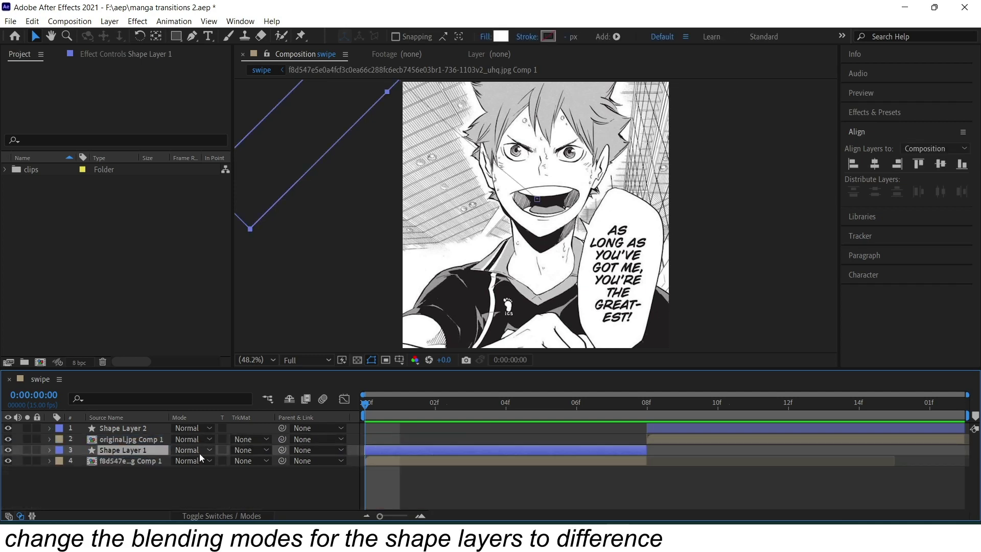
- Set Shape Layer 1 and Shape Layer 2 to Difference blend mode and preview the inverted wipe
click(200, 450)
click(251, 366)
click(207, 428)
click(233, 366)
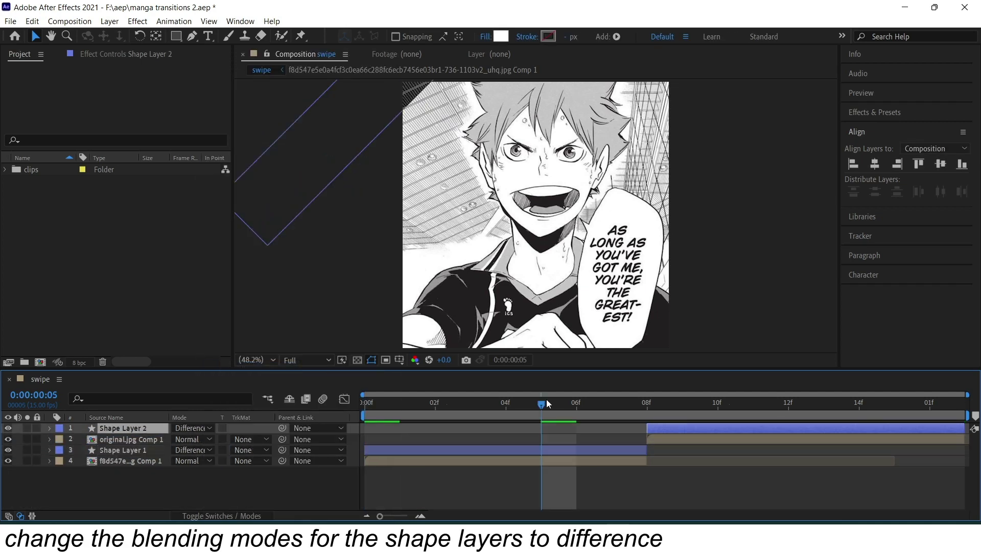
click(625, 406)
key(space)
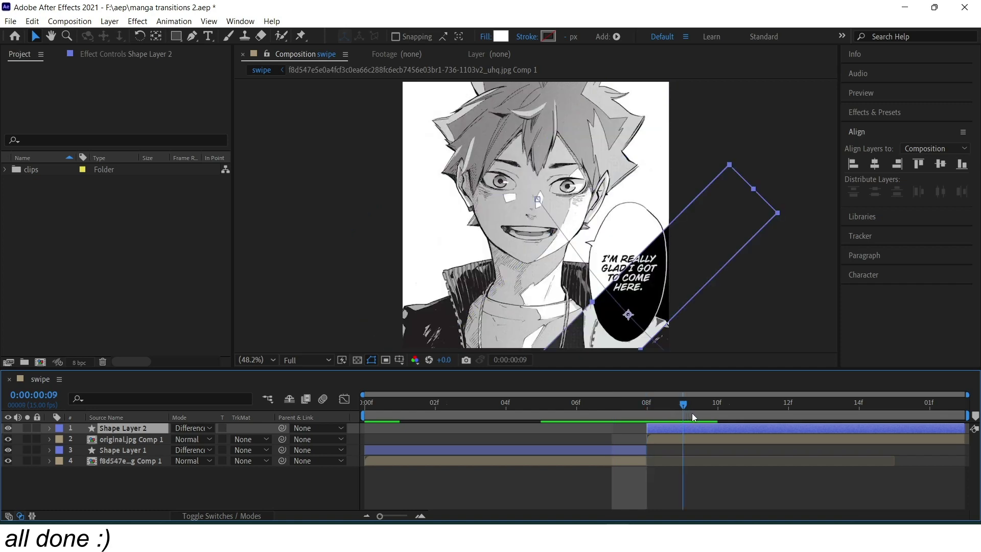
click(888, 474)
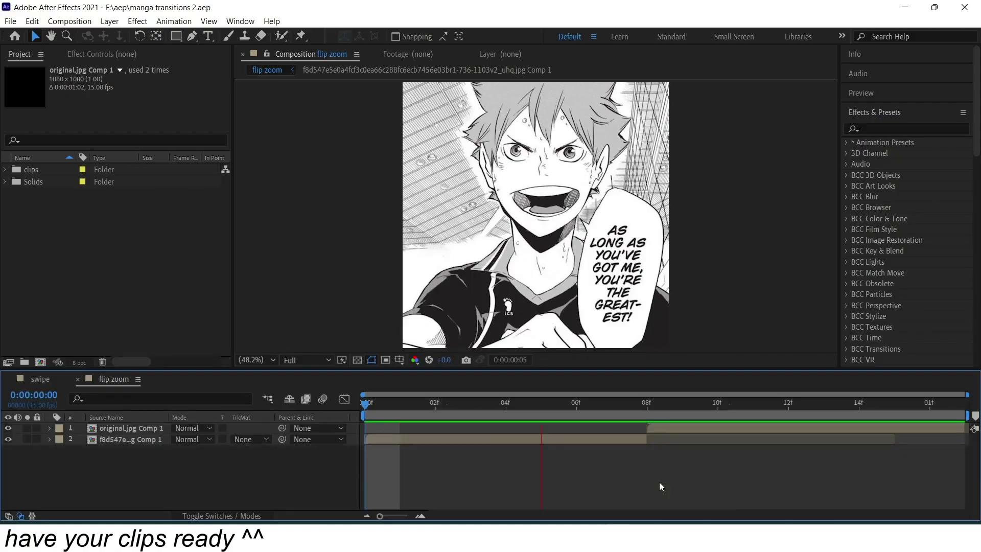
- Keyframe the first manga clip's scale at 50% on frame 1 and 75% on frame 8
key(space)
click(415, 440)
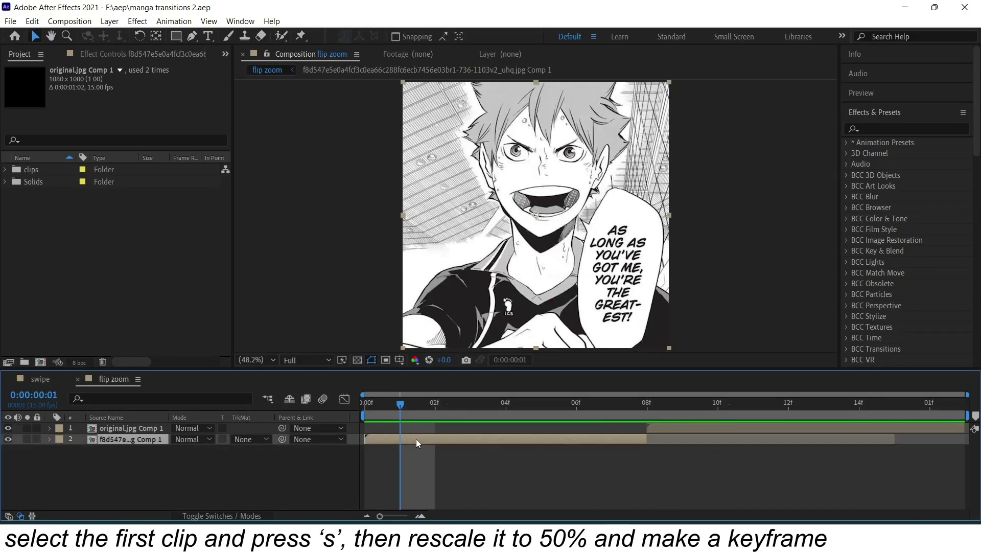
key(s)
key(Return)
click(81, 451)
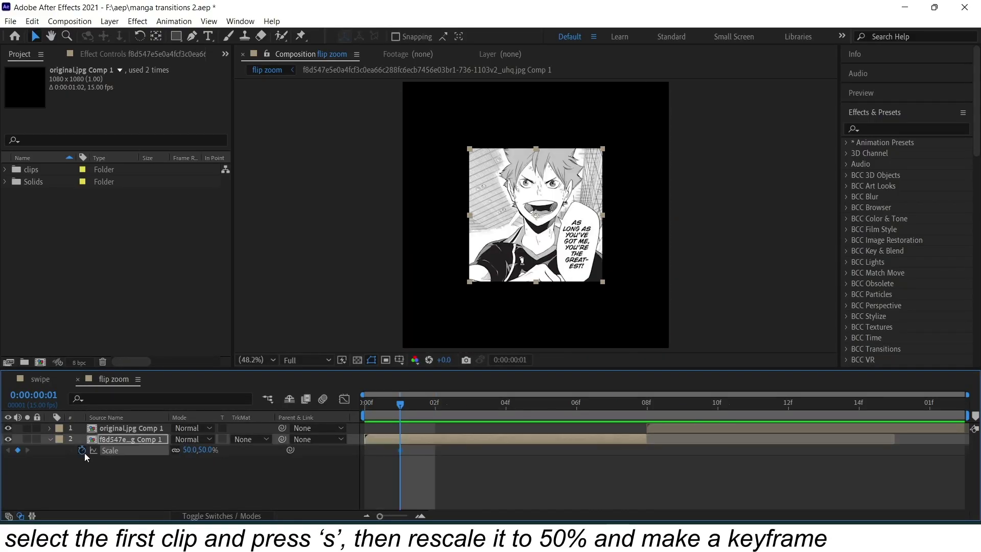
text(o 75)
key(Return)
drag(612, 450, 648, 451)
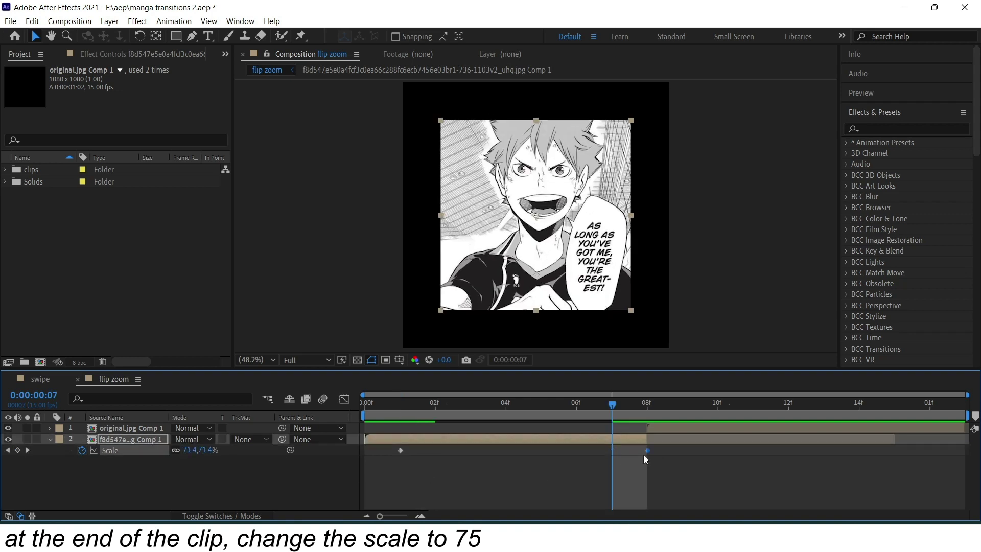
- Easy-ease the scale keyframes and shape the curve to stay flat, then surge at the end
drag(378, 457, 664, 445)
key(F9)
key(shift+F3)
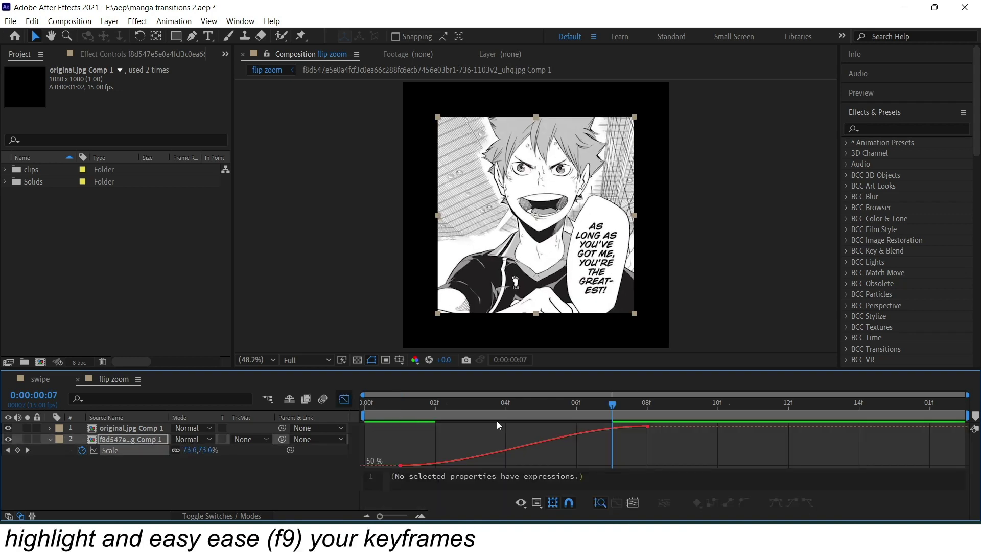
drag(564, 427, 639, 454)
drag(482, 465, 608, 466)
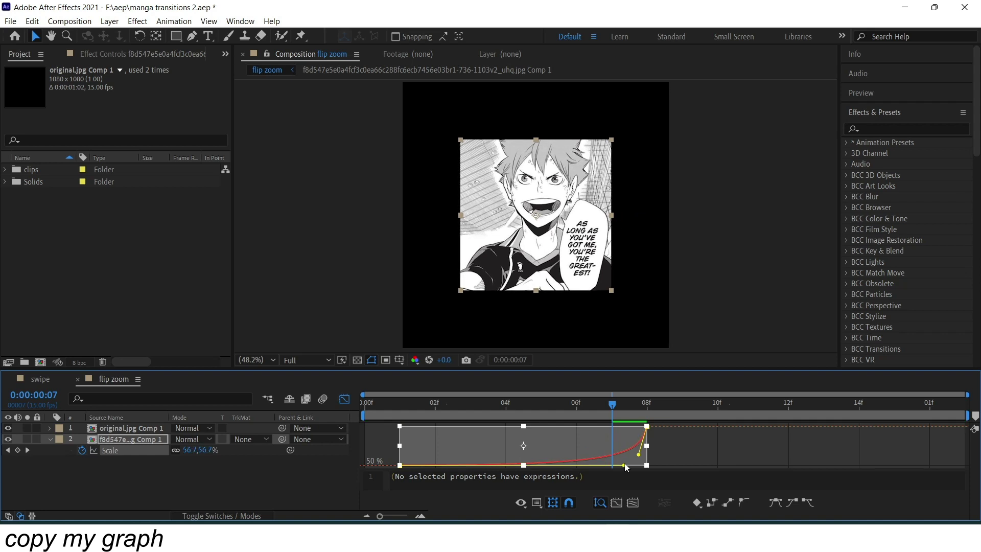
key(space)
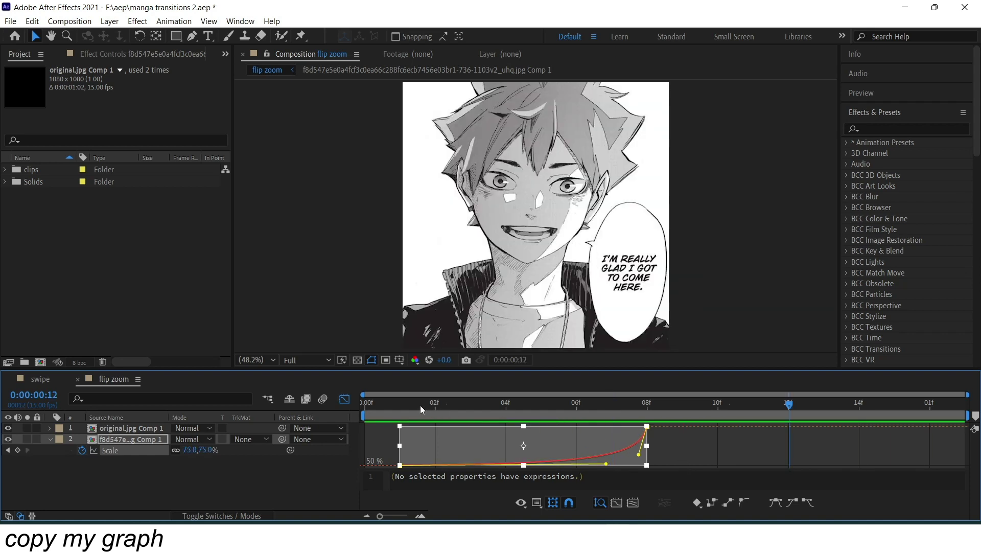
key(shift+F3)
- Make the f8d547e clip 3D and keyframe X Rotation from 0° at frame 1 to 90° at frame 8
click(221, 516)
click(242, 439)
key(r)
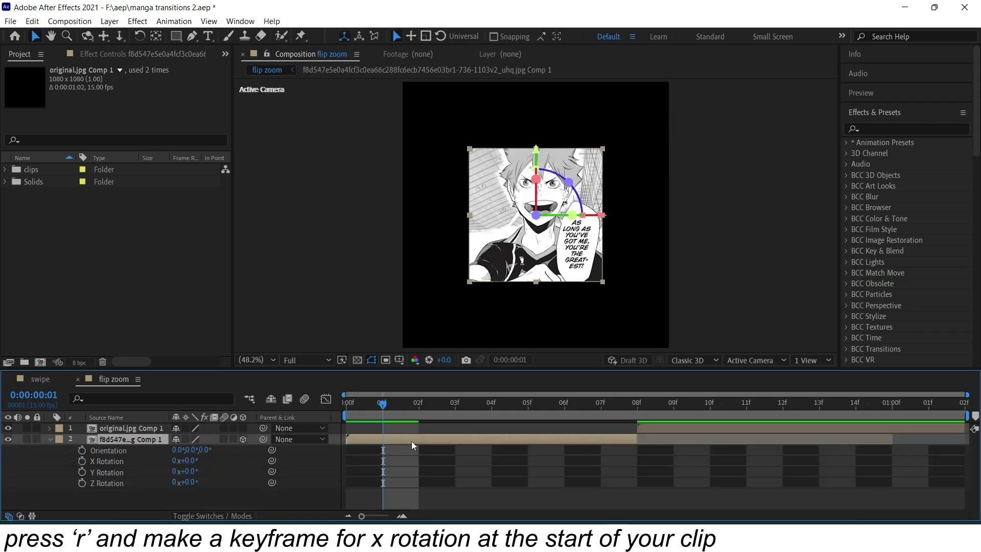
click(81, 461)
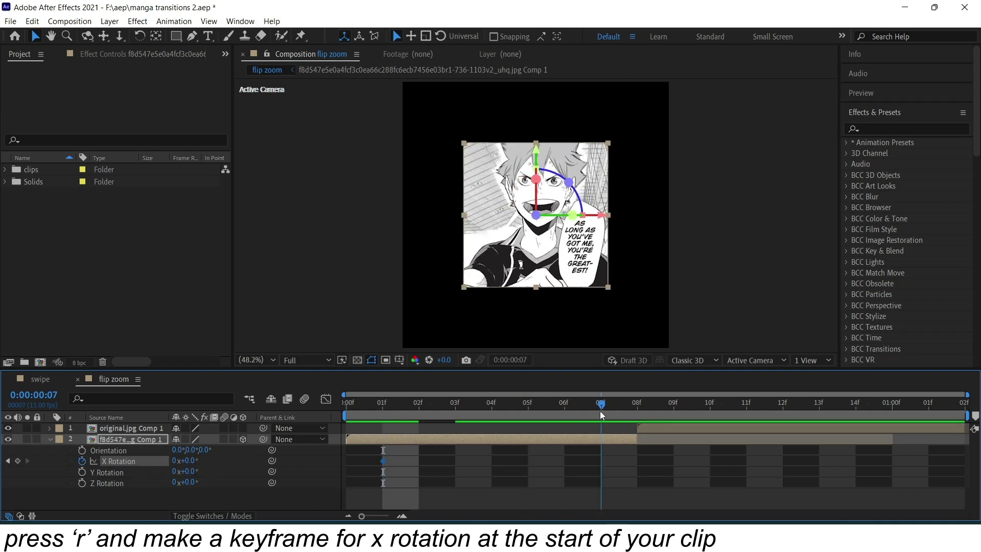
drag(383, 404, 601, 404)
drag(187, 460, 194, 461)
click(194, 462)
text(90)
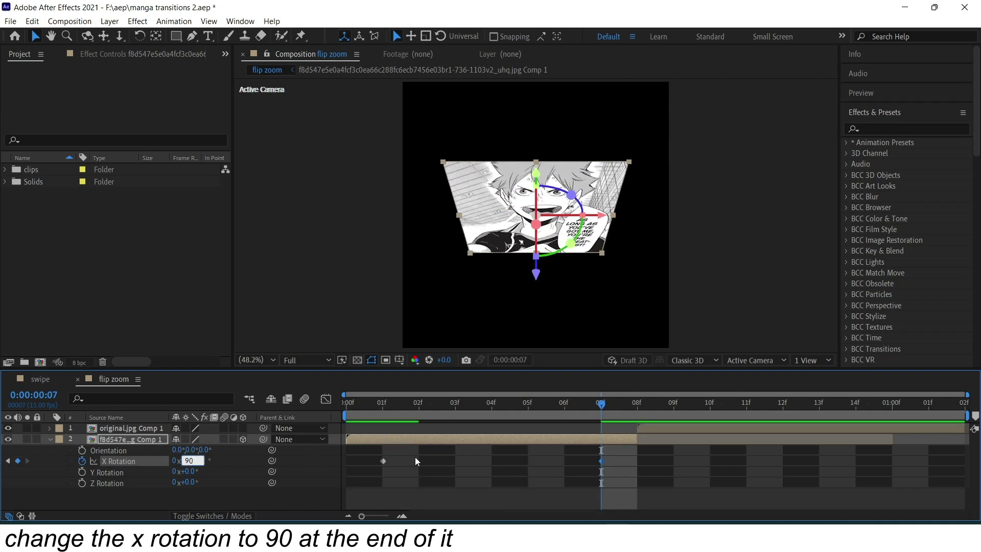
mouse_move(602, 461)
mouse_down()
mouse_move(638, 461)
mouse_move(388, 482)
mouse_up()
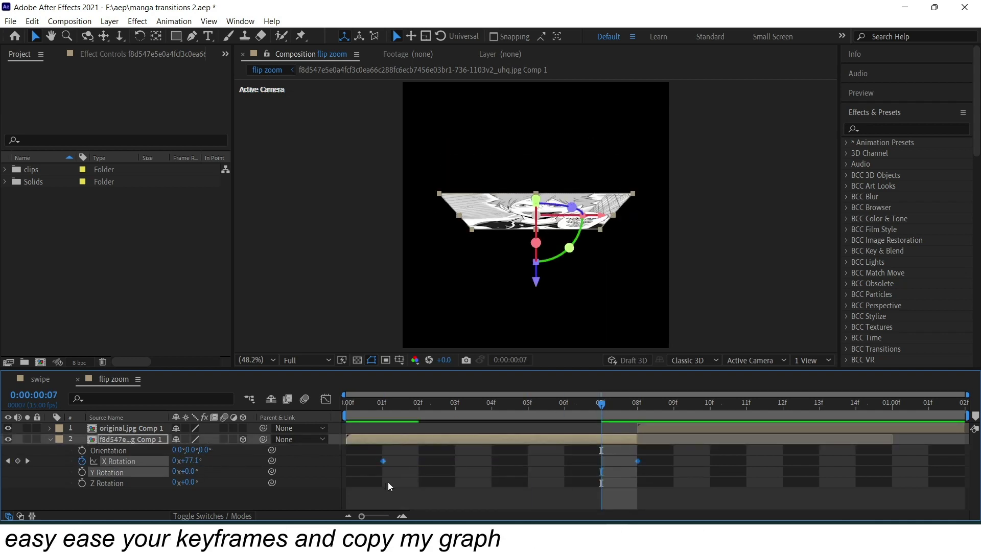
- Easy-ease the X Rotation keyframes with a sharp rise at the end and preview the flip
click(326, 399)
key(F9)
drag(552, 425, 629, 450)
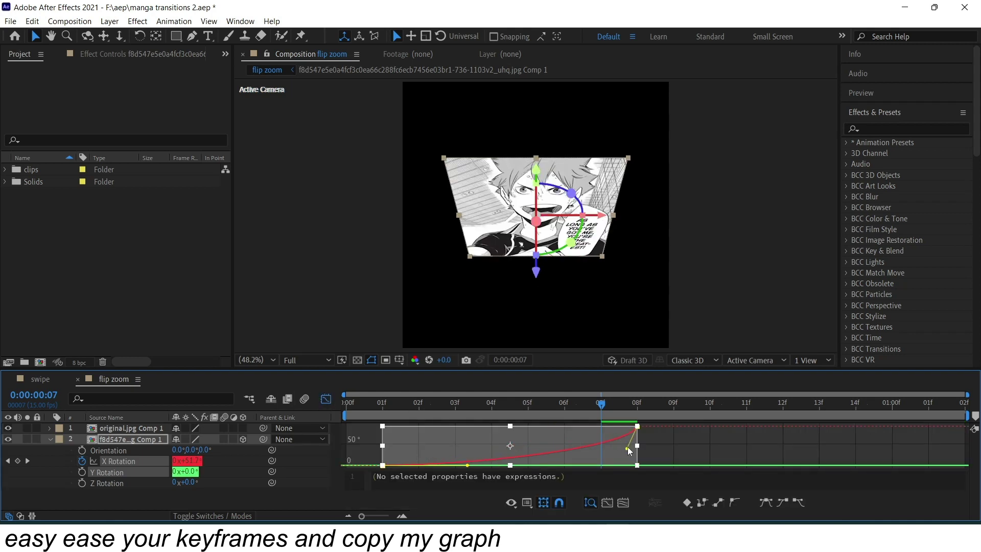
key(space)
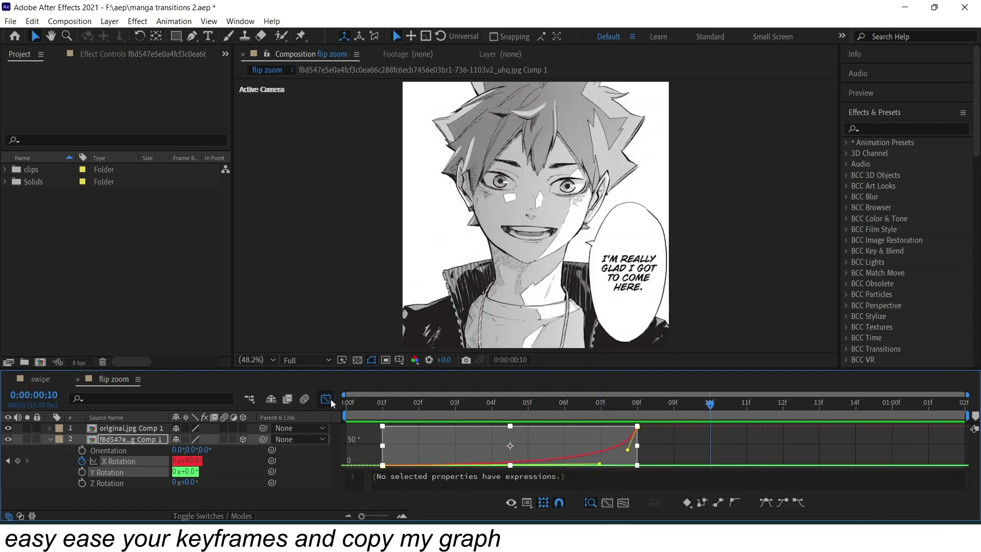
click(326, 398)
click(648, 427)
- Keyframe original.jpg Comp 1's scale from 75% at frame 8 to 100% at the clip end
key(s)
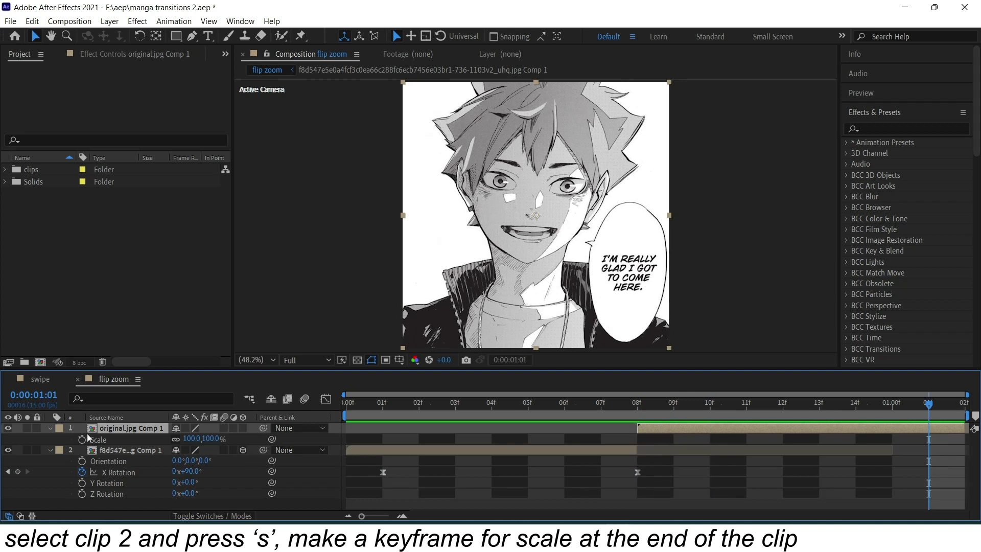
click(193, 439)
text(75)
key(Return)
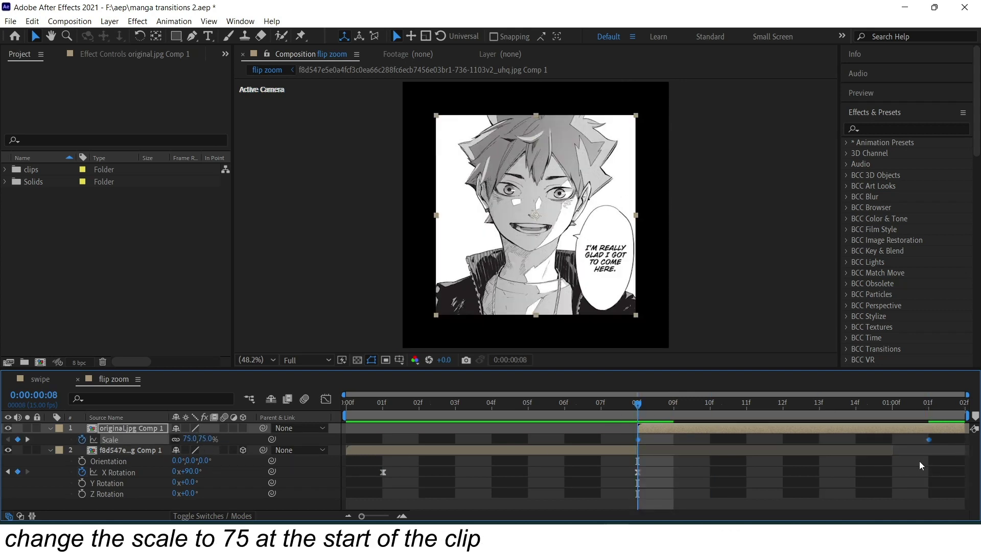
click(326, 399)
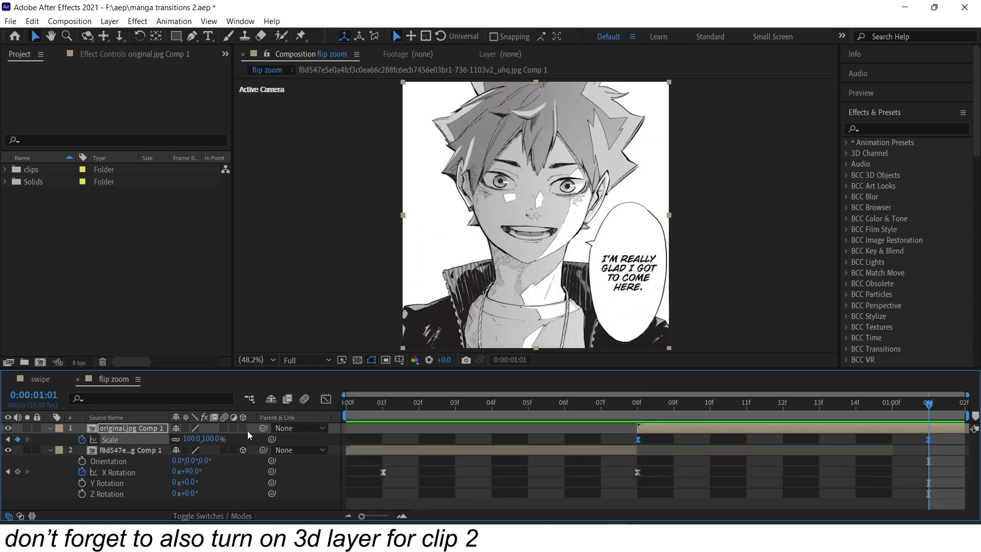
- Make original.jpg Comp 1 3D, keyframe eased X Rotation from -90° to 0°, and preview the flip zoom
click(244, 428)
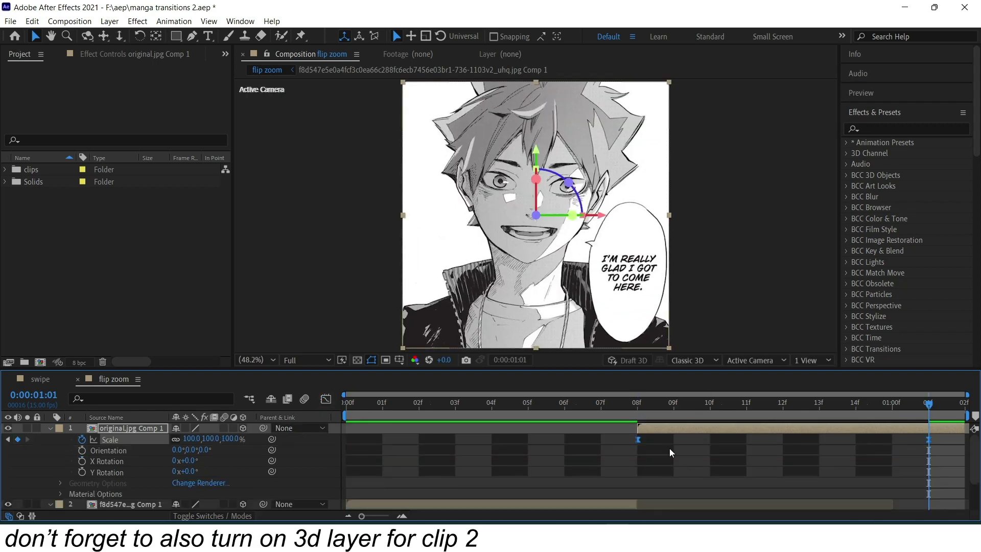
key(r)
click(82, 450)
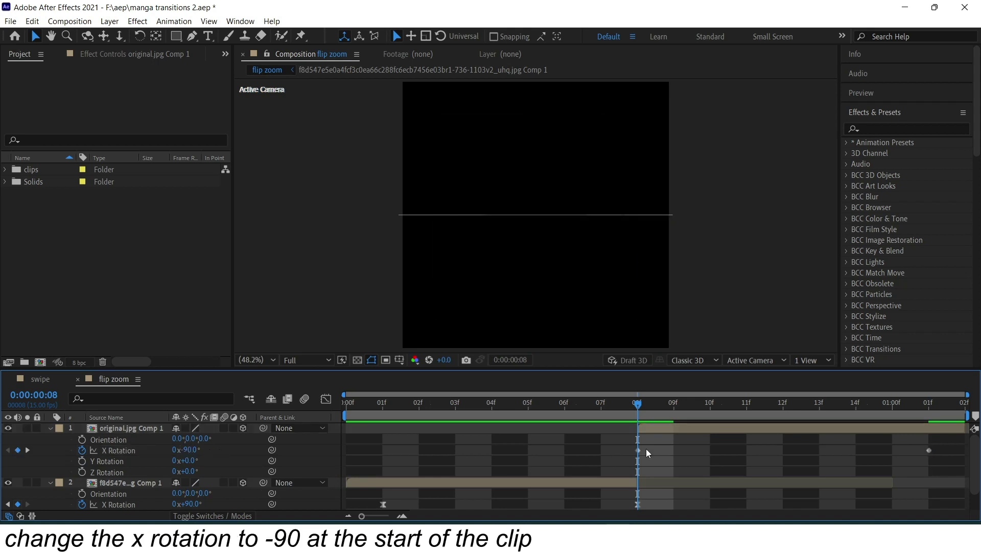
drag(634, 446, 953, 461)
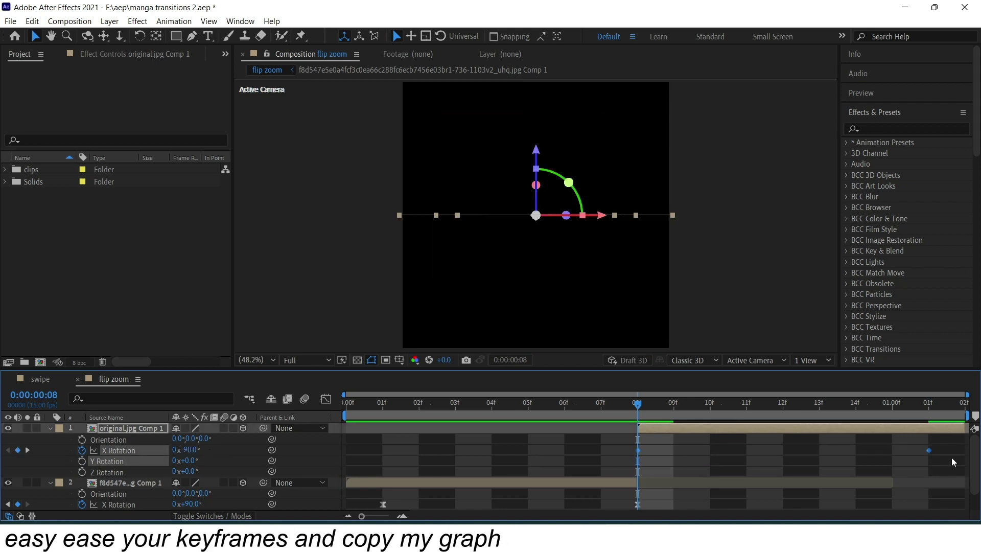
key(shift+F3)
key(F9)
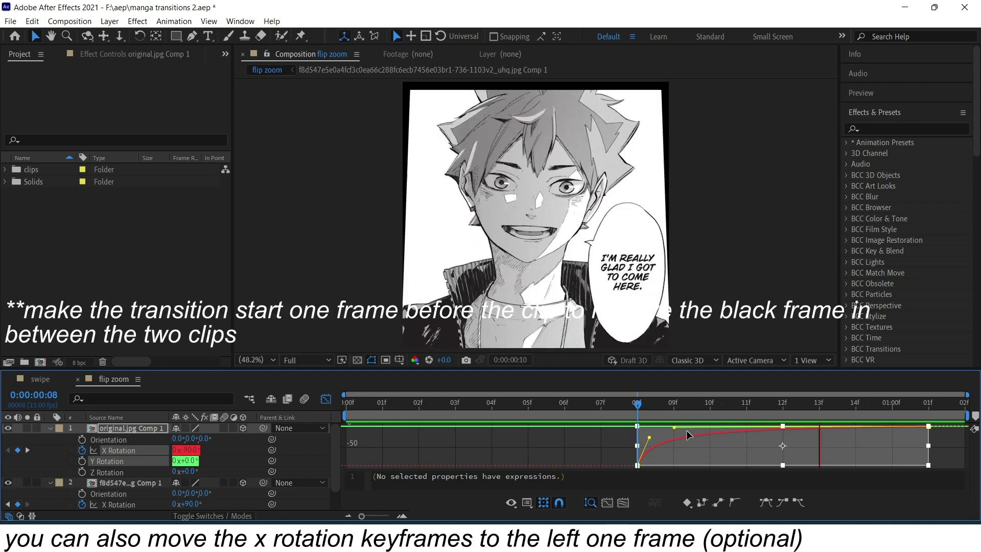
key(Home)
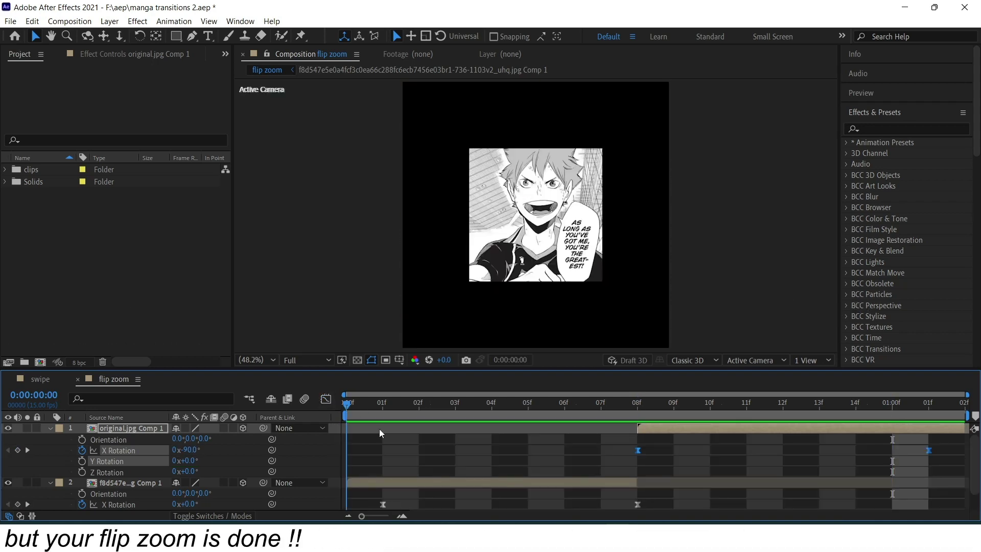
key(space)
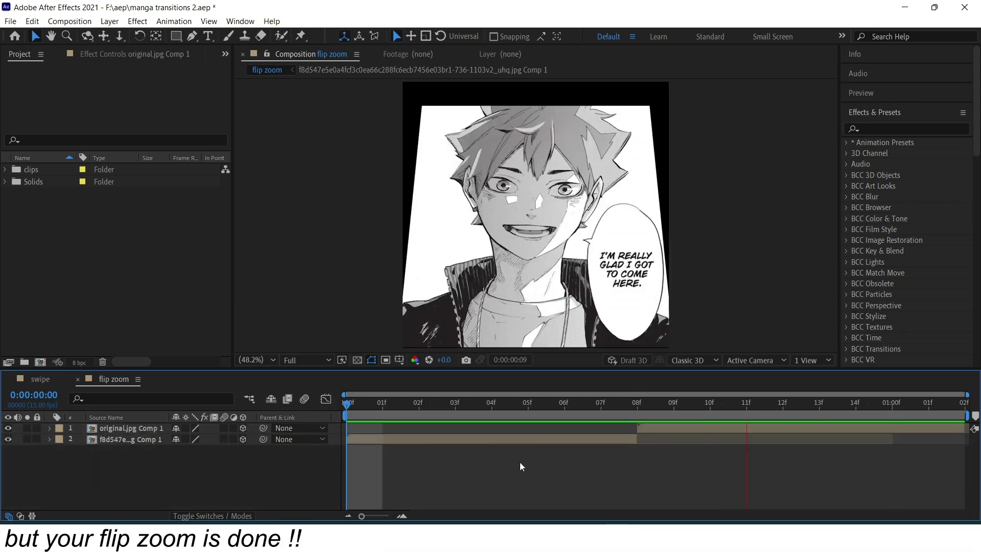
key(space)
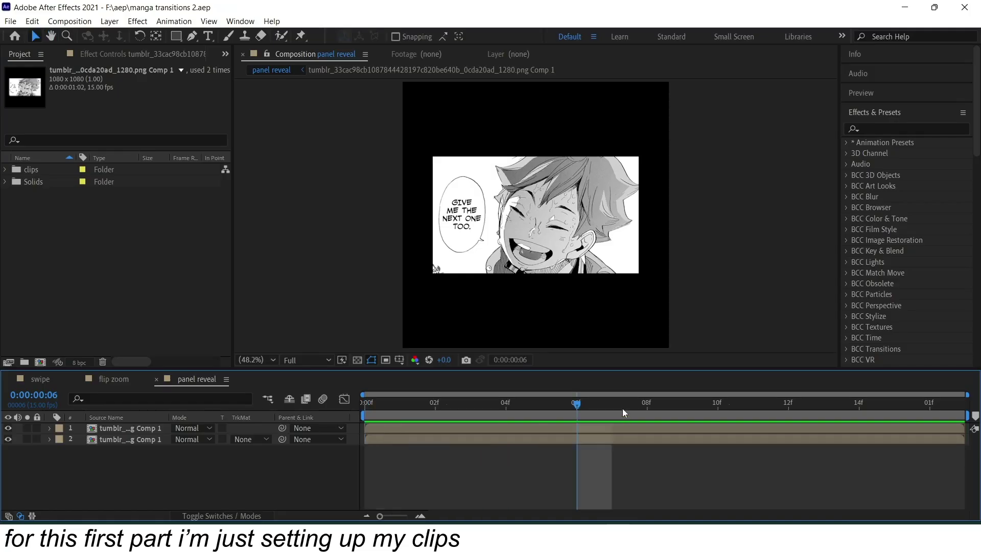
- Scale the top clip to 75%, enlarge the lower clip to fill the frame, and set its opacity to 20%
click(391, 430)
text(s75)
click(145, 450)
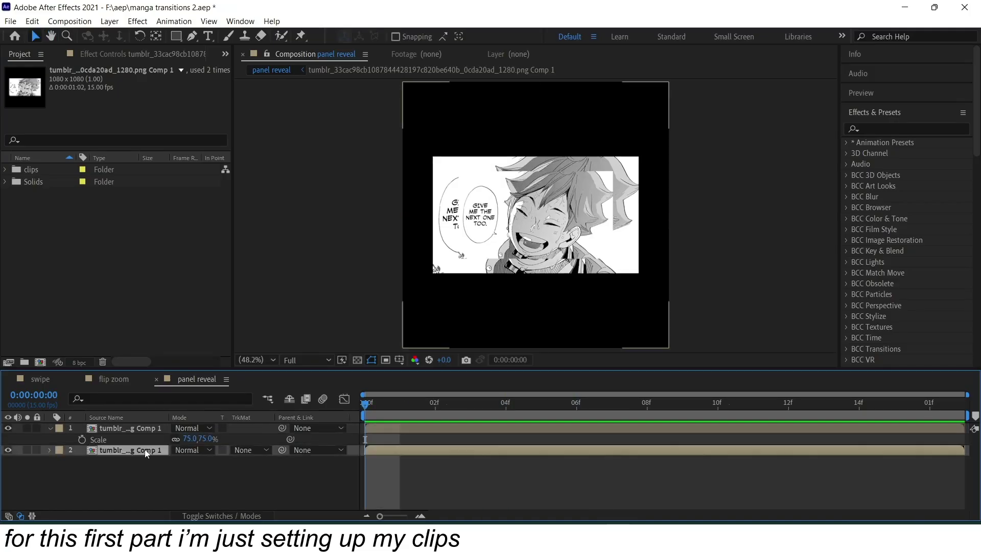
drag(195, 462, 225, 461)
text(t)
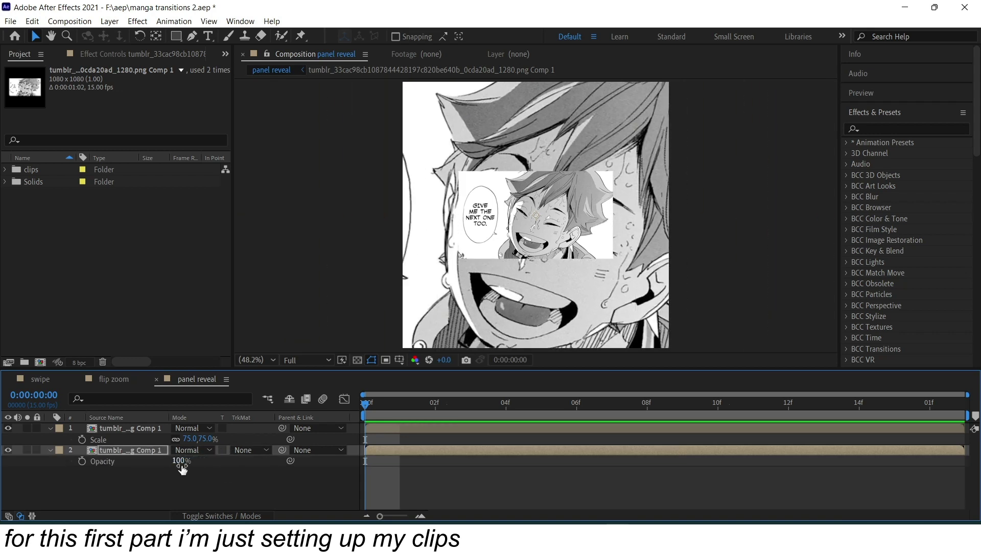
text(0)
click(376, 487)
click(54, 426)
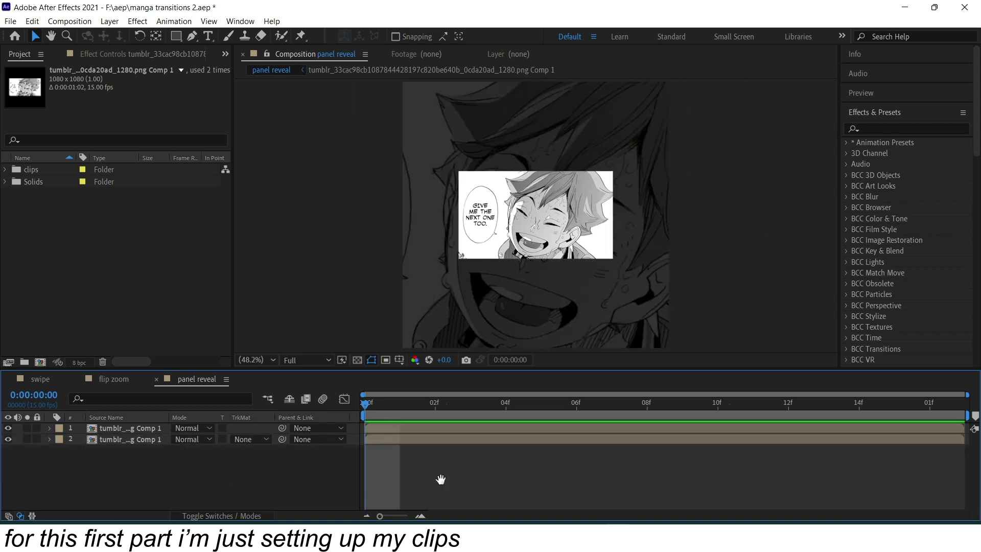
- Create a black solid and apply the CC Jaws effect to it
key(ctrl+y)
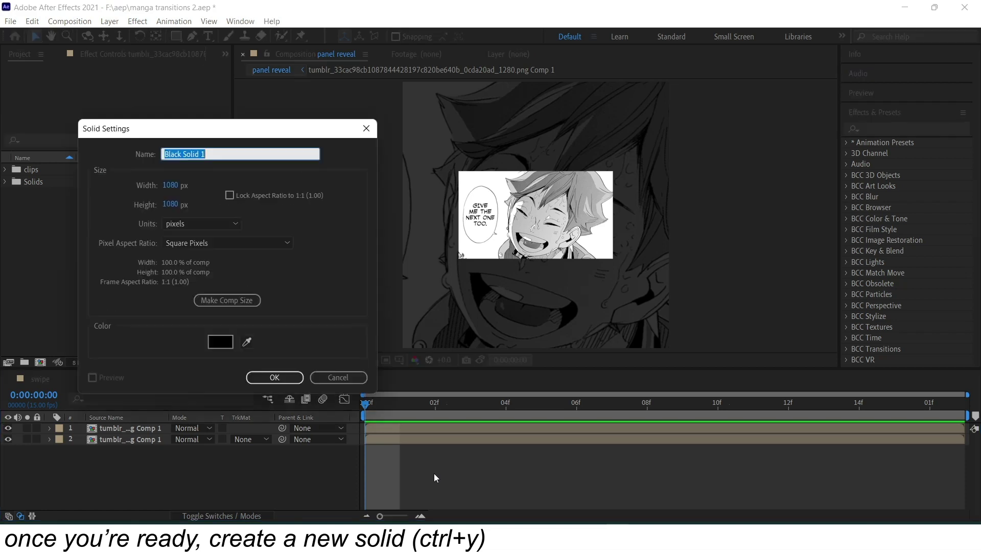
click(274, 378)
click(884, 129)
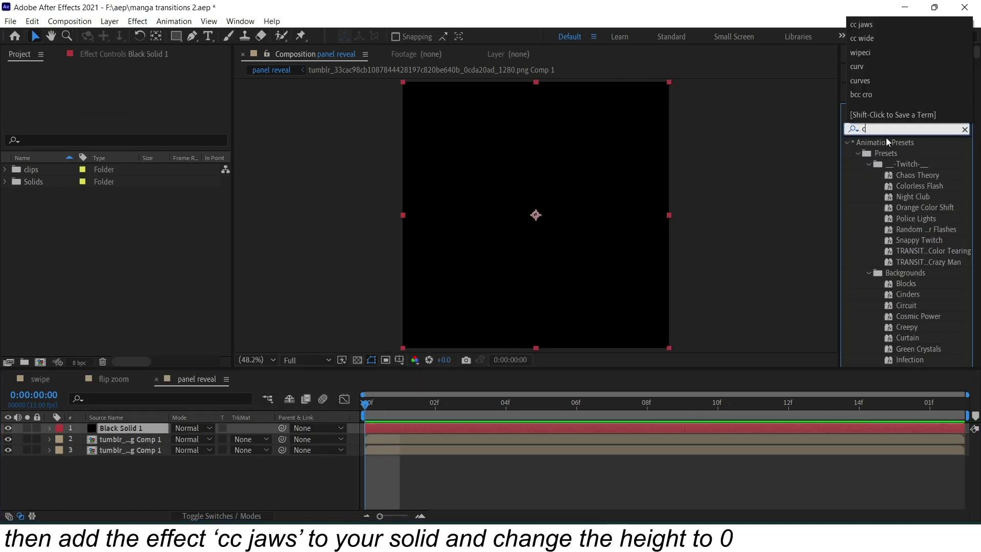
text(cc jaws)
double_click(890, 153)
- Keyframe CC Jaws Completion from 0 at the clip start up to 34% at the end, with Height 0
click(400, 404)
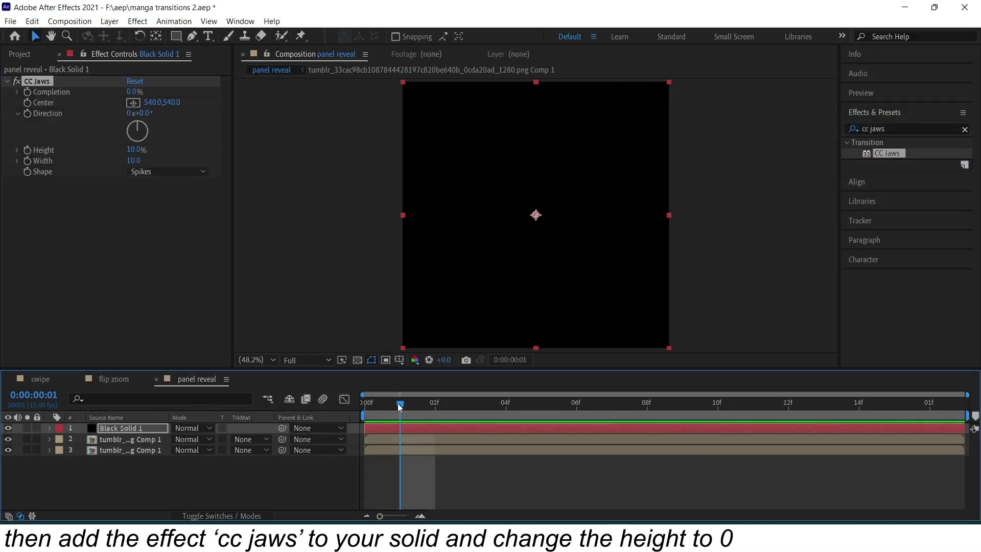
click(27, 92)
key(End)
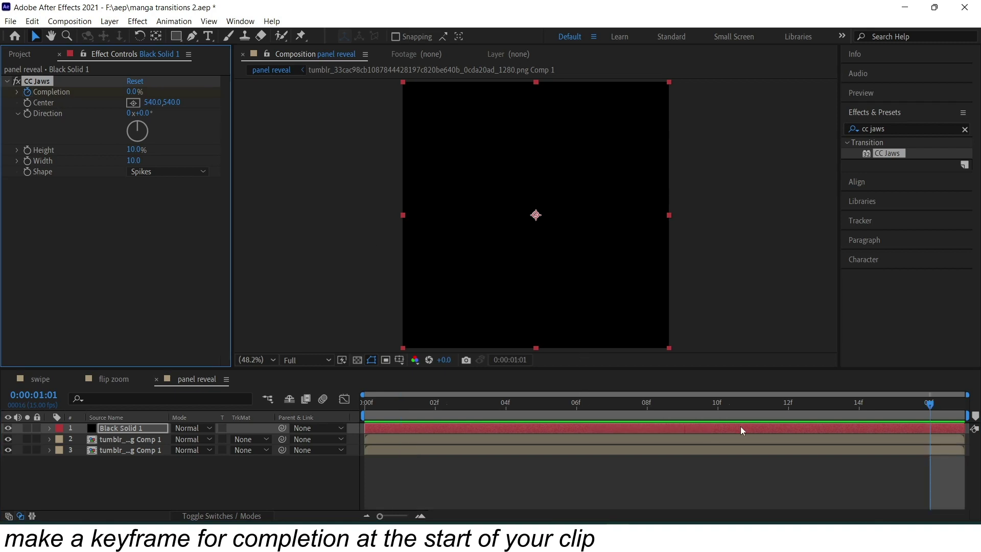
key(u)
drag(134, 92, 154, 91)
click(132, 149)
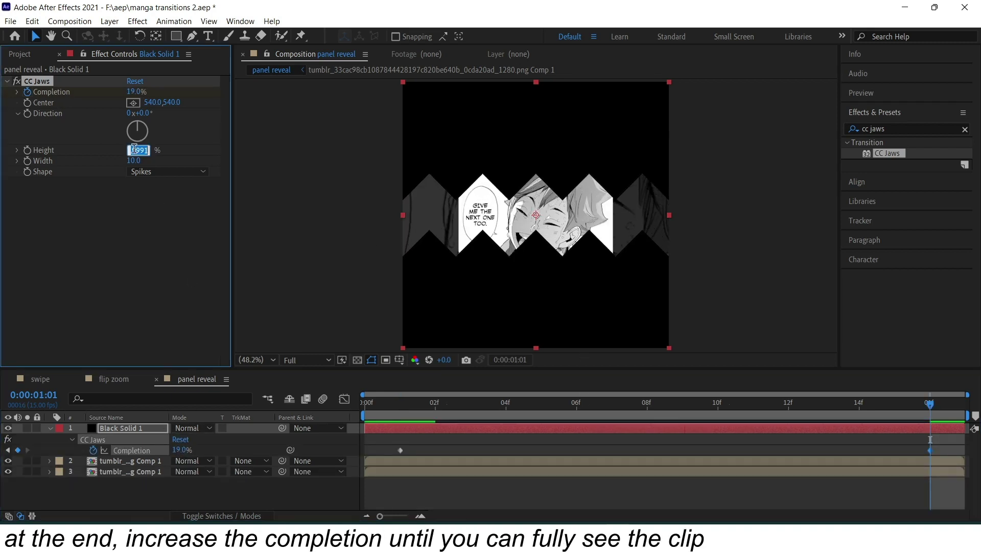
text(0)
key(Return)
drag(182, 451, 188, 449)
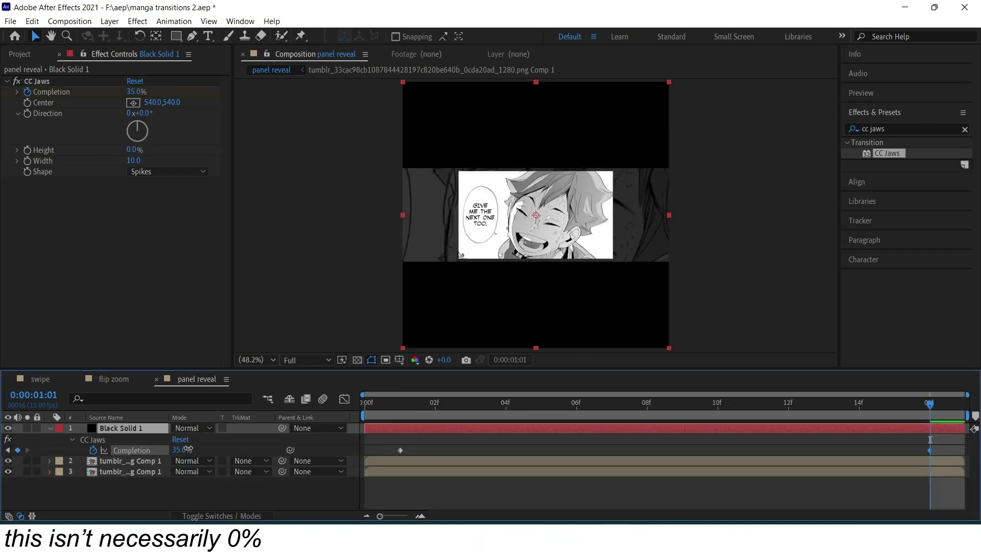
- Easy-ease both Completion keyframes and lengthen the ease into the final keyframe
drag(373, 443, 943, 457)
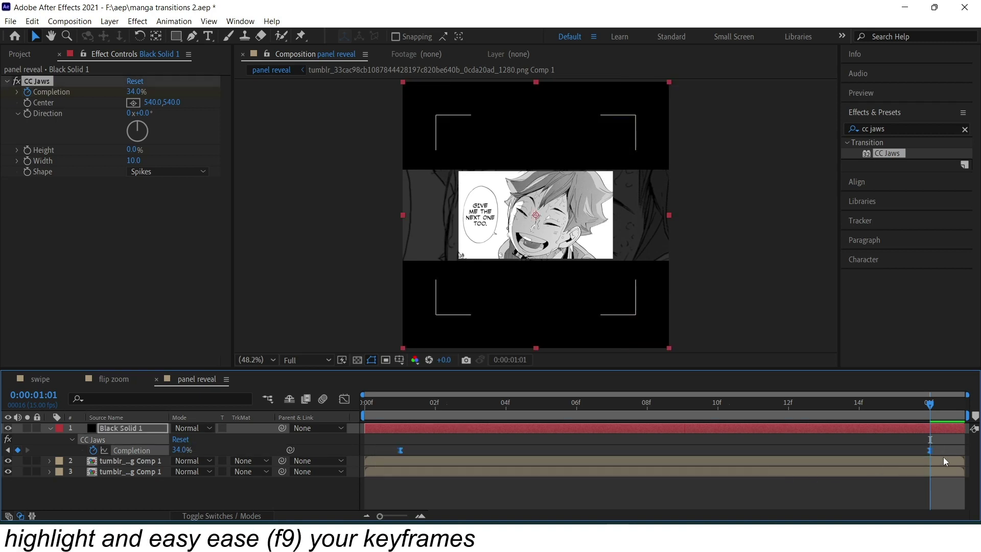
key(F9)
click(345, 399)
mouse_move(692, 440)
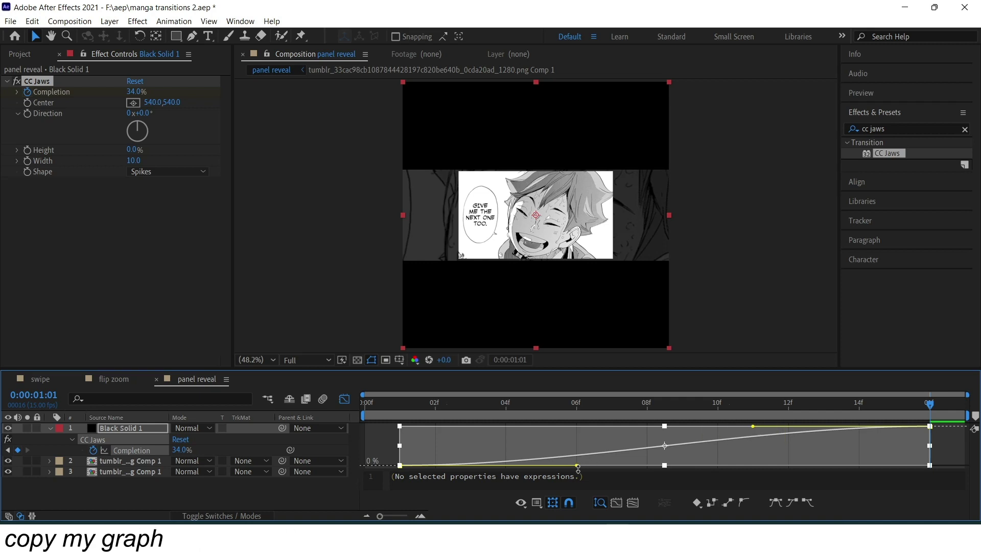
drag(751, 428, 477, 427)
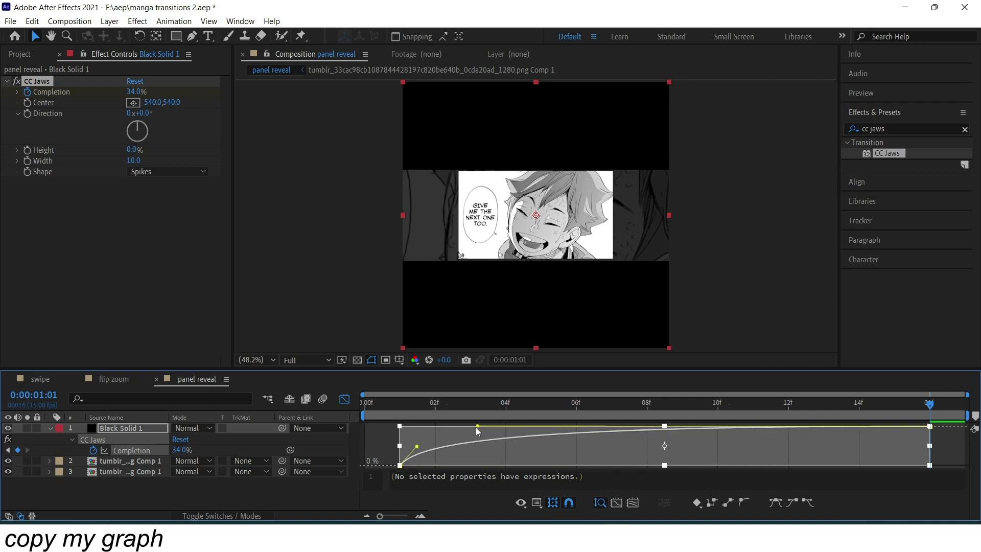
click(344, 398)
- Set the clip below to use the solid as an Alpha Inverted track matte and preview the reveal
click(50, 428)
click(262, 440)
click(296, 486)
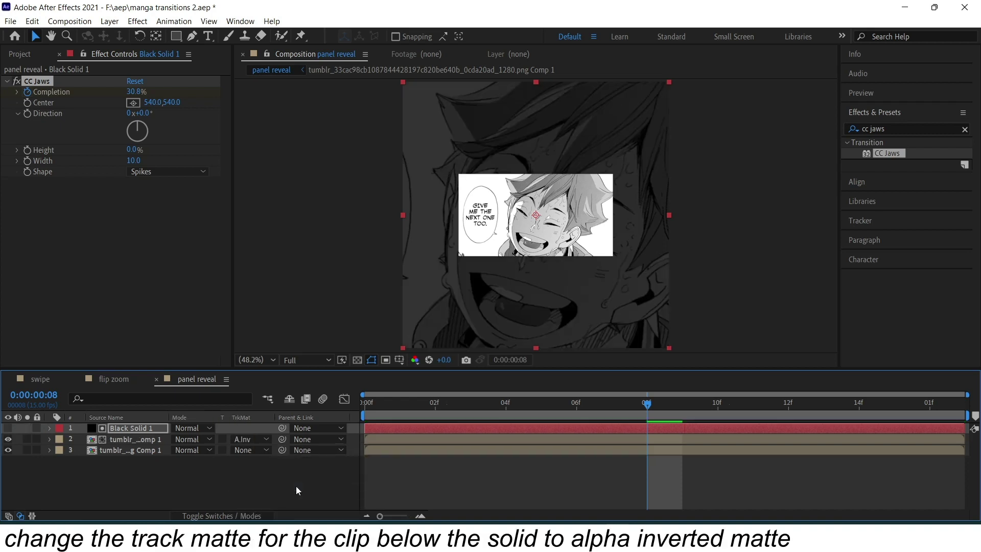
key(space)
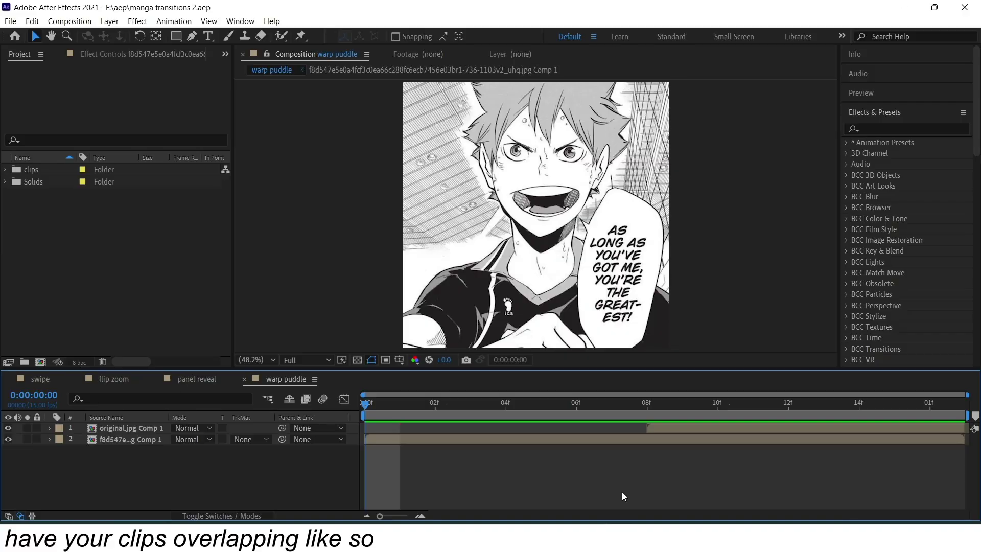
- Create Adjustment Layer 3 above both clips, park the time at frame 8, and ready the effects search
click(618, 440)
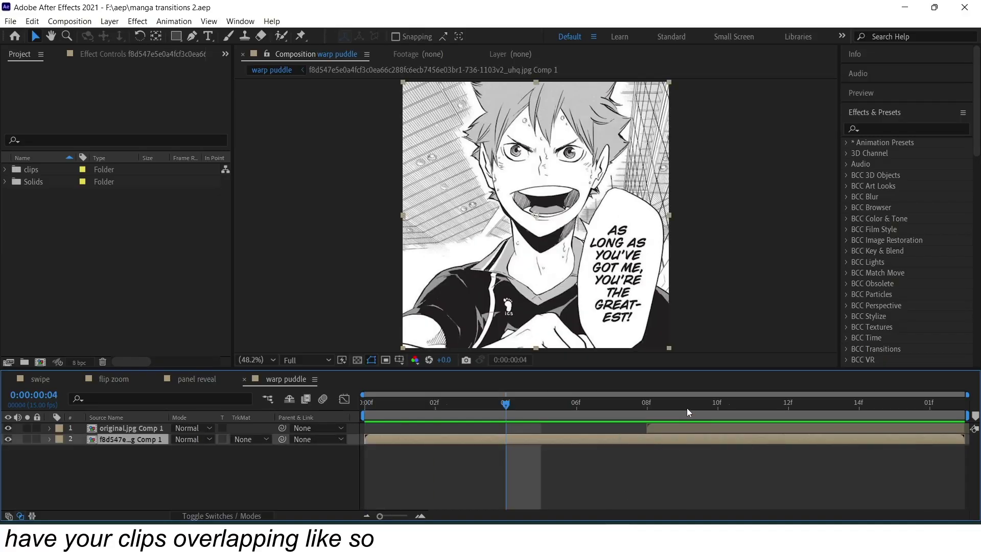
drag(383, 405, 365, 405)
key(ctrl+alt+y)
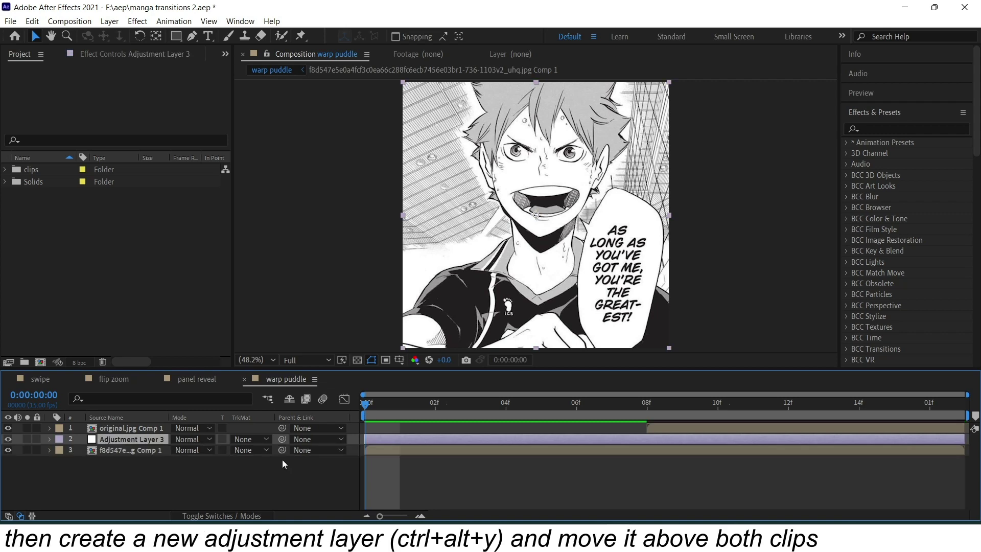
drag(149, 439, 155, 424)
click(644, 412)
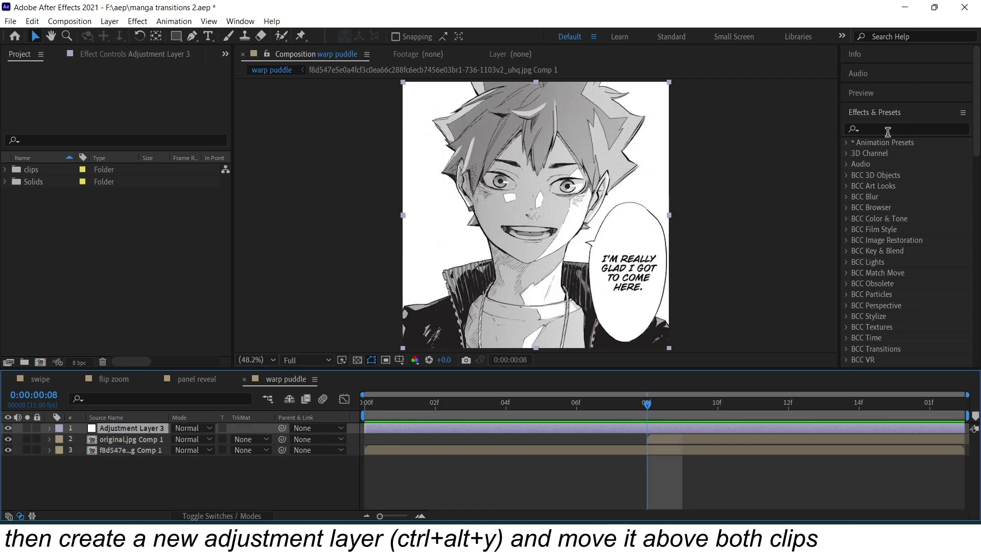
click(949, 130)
- Apply S_WarpPuddle to the adjustment layer with Frequency and Rel Height of 1
text(warppu)
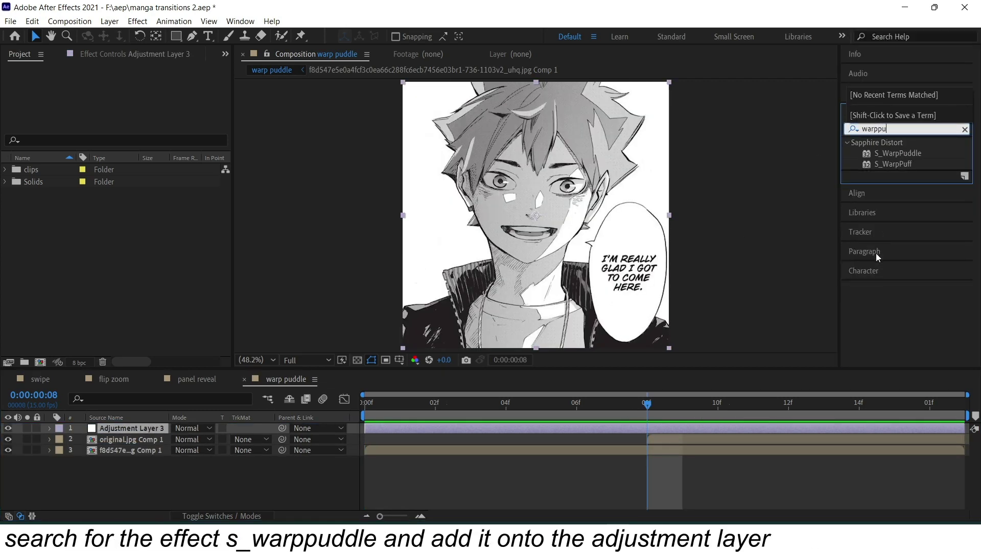
double_click(902, 153)
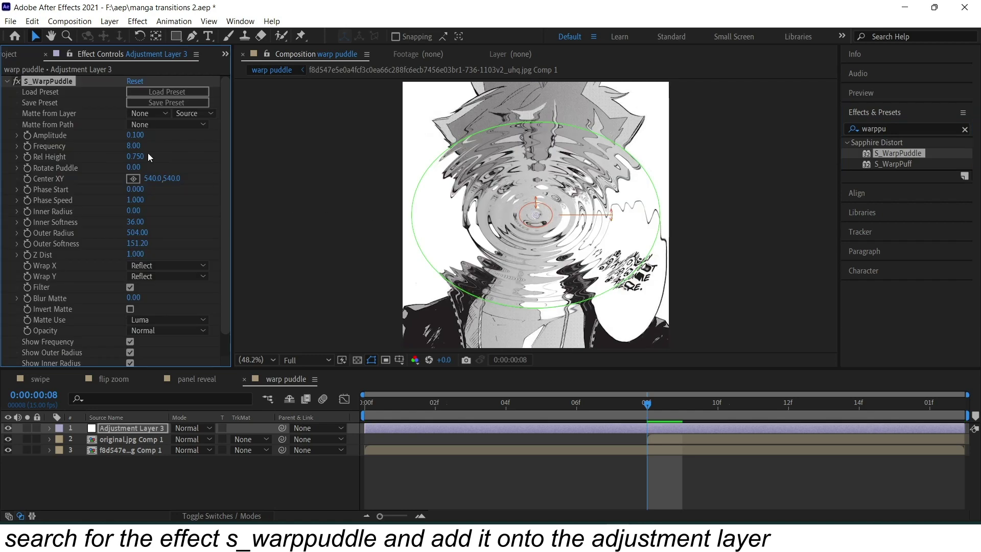
click(134, 146)
text(1)
key(Return)
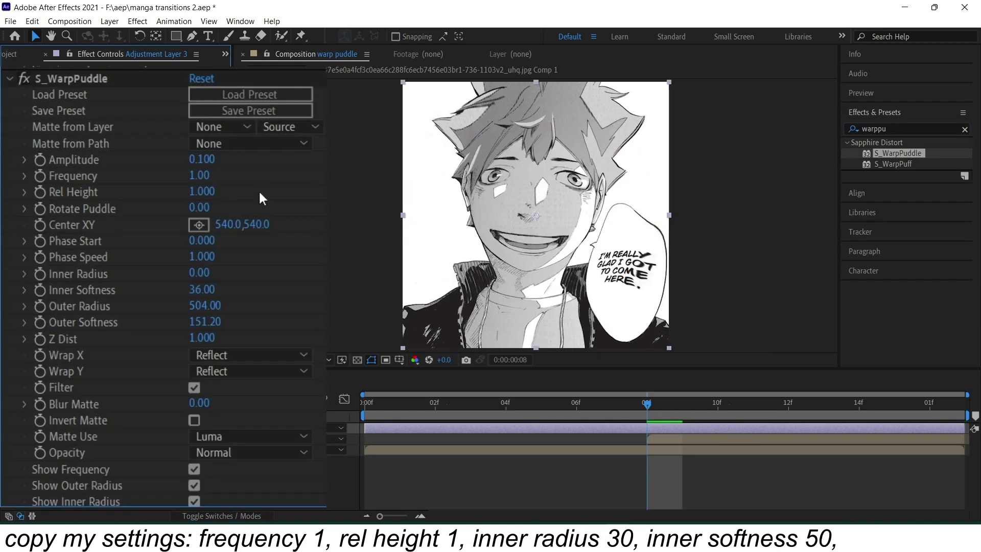
- Set Inner Radius 30, Inner Softness 50, Outer Radius 1000 and Outer Softness 100
click(201, 273)
key(Return)
click(207, 290)
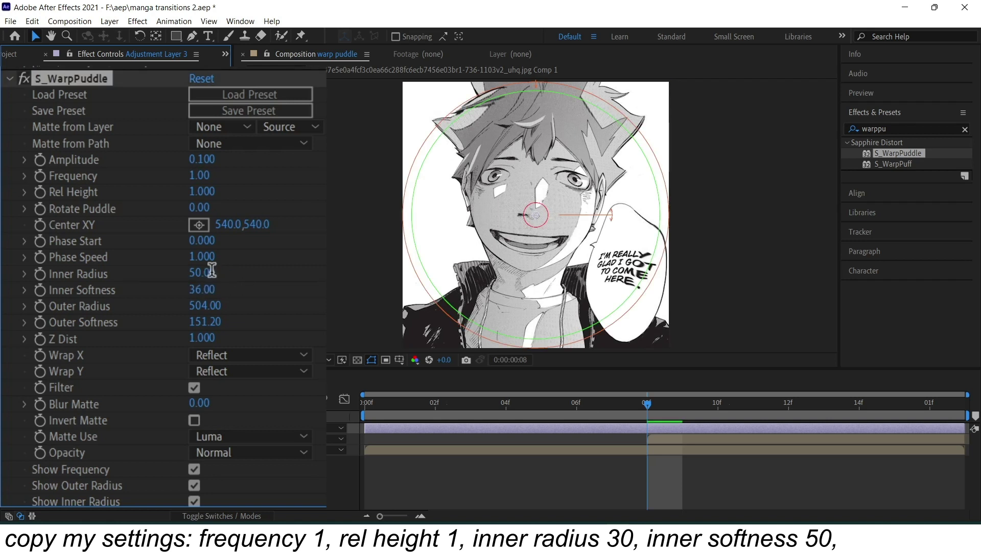
text(50)
key(Return)
click(211, 301)
text(1000)
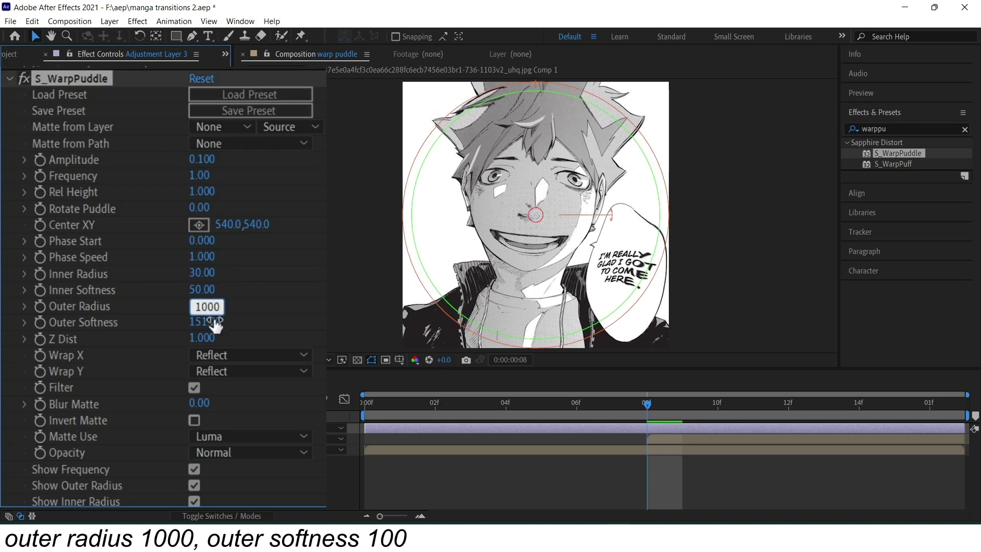
key(Return)
click(214, 322)
text(100)
key(Return)
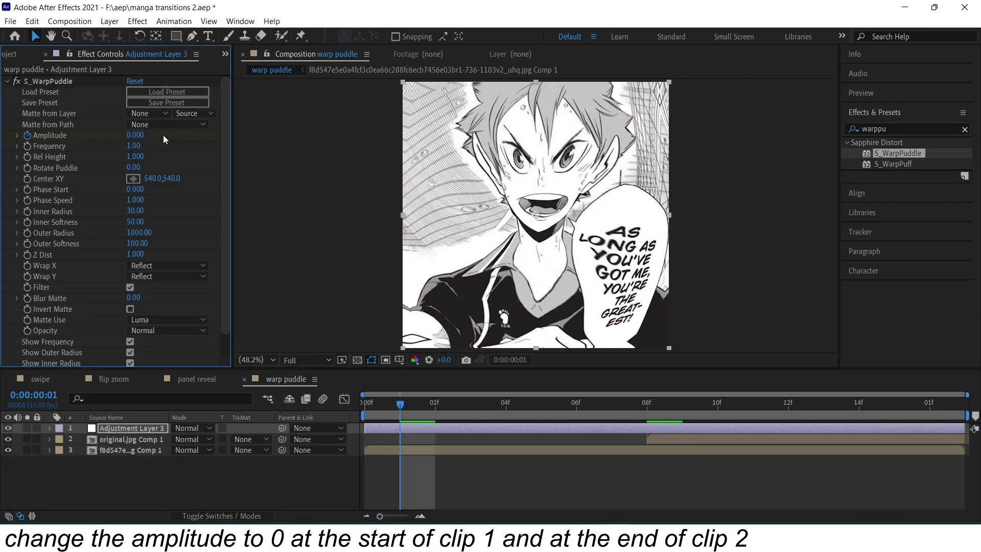
- Apply Easy Ease to all three Amplitude keyframes (0, 0.1 at frame 8, 0)
key(End)
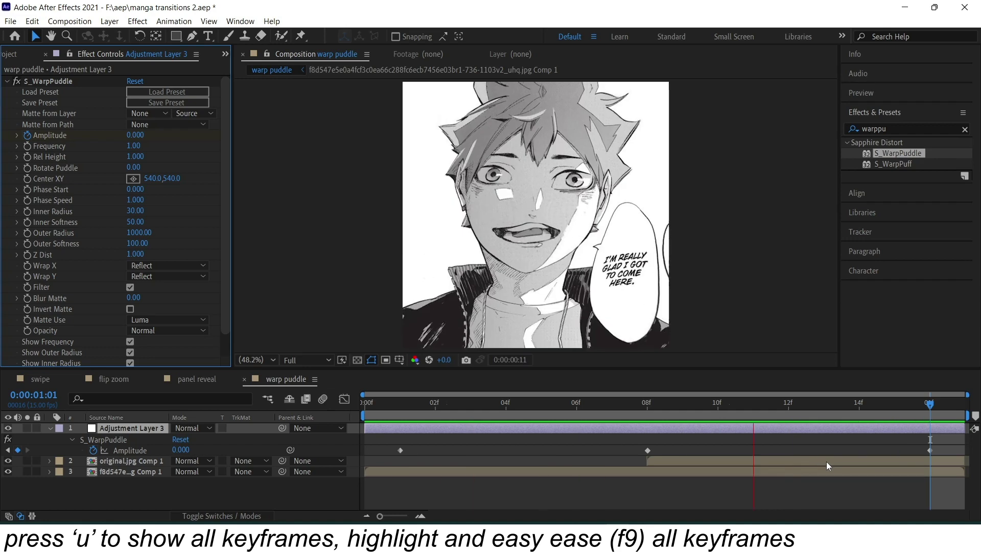
click(873, 437)
drag(873, 437, 374, 467)
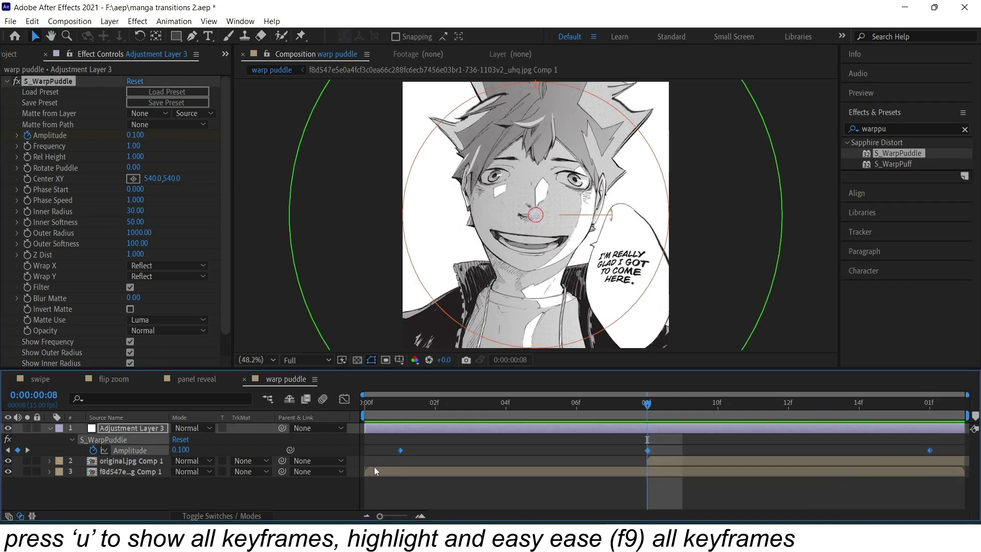
key(F9)
- Reshape the Amplitude curve into a sharp peak in the Graph Editor and preview the warp
click(345, 398)
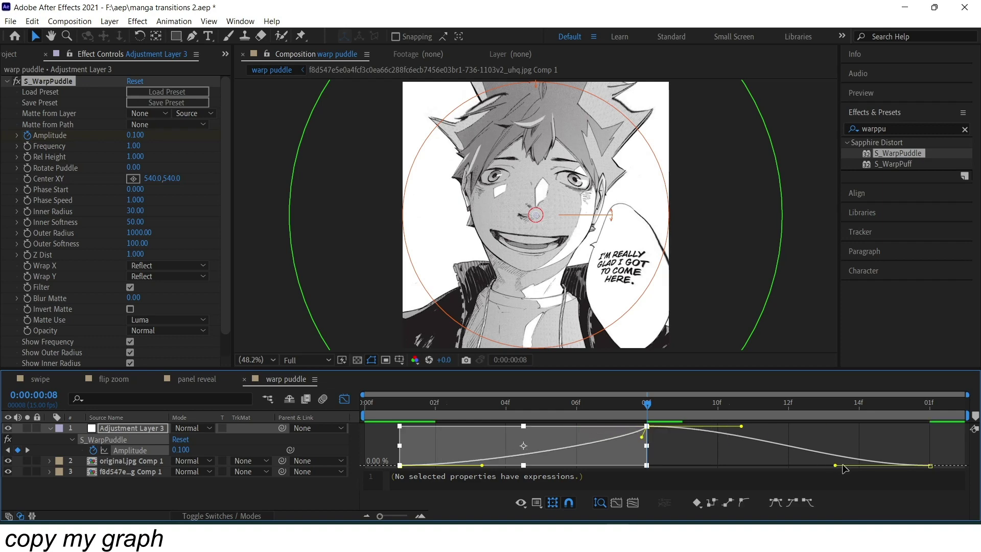
drag(836, 465, 876, 465)
click(676, 430)
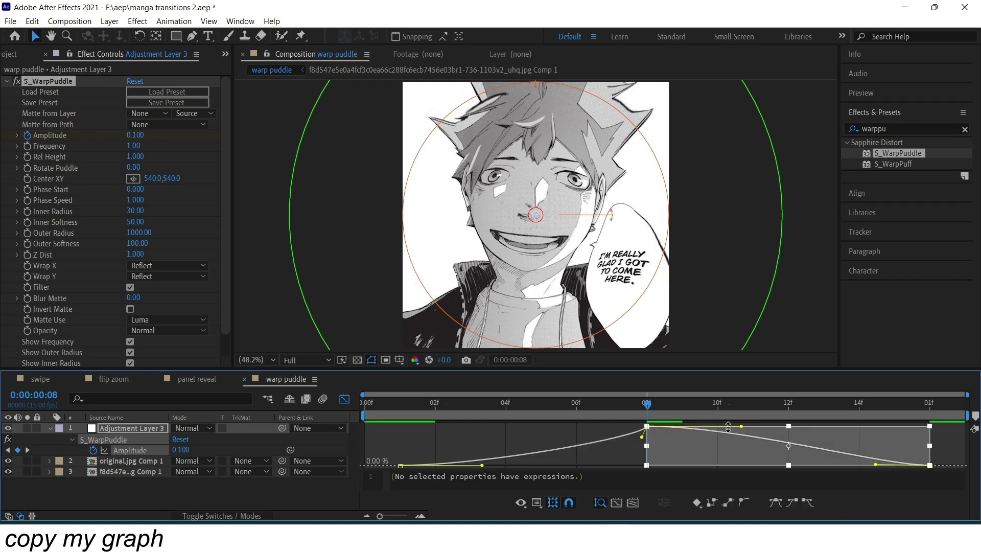
key(space)
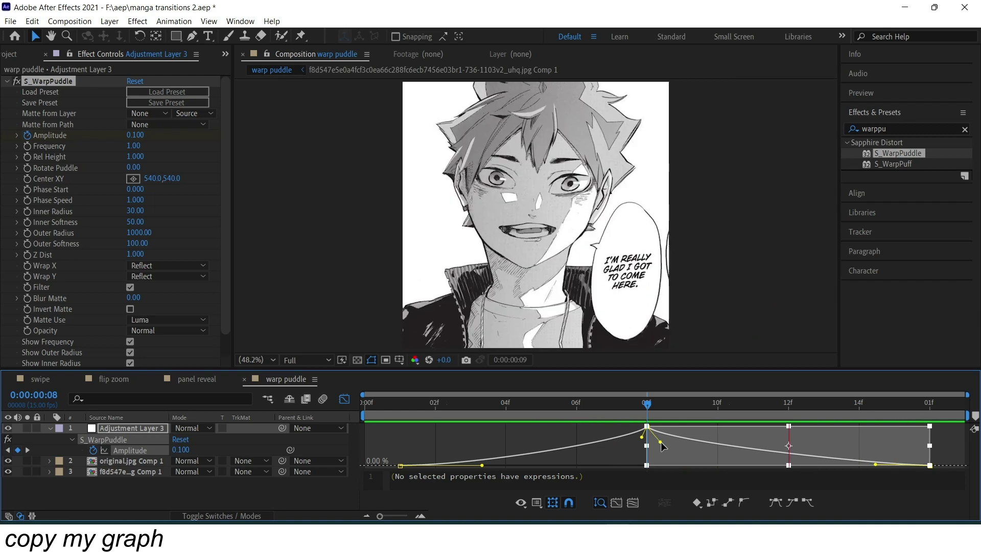
click(345, 399)
- Keyframe original.jpg Comp 1's Opacity at 0% on frame 8 and 100% on frame 12, eased
click(652, 409)
click(667, 461)
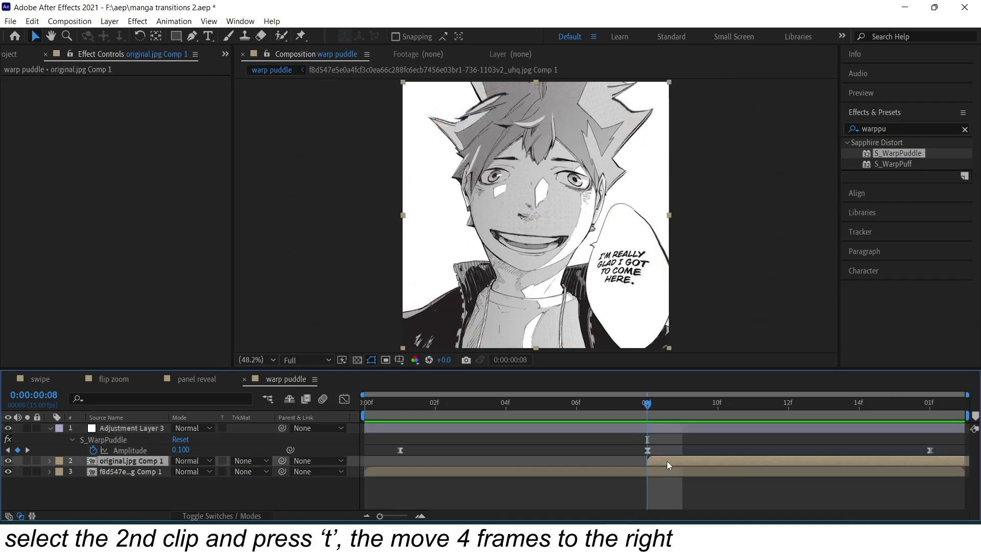
key(t)
click(720, 412)
drag(720, 413, 775, 409)
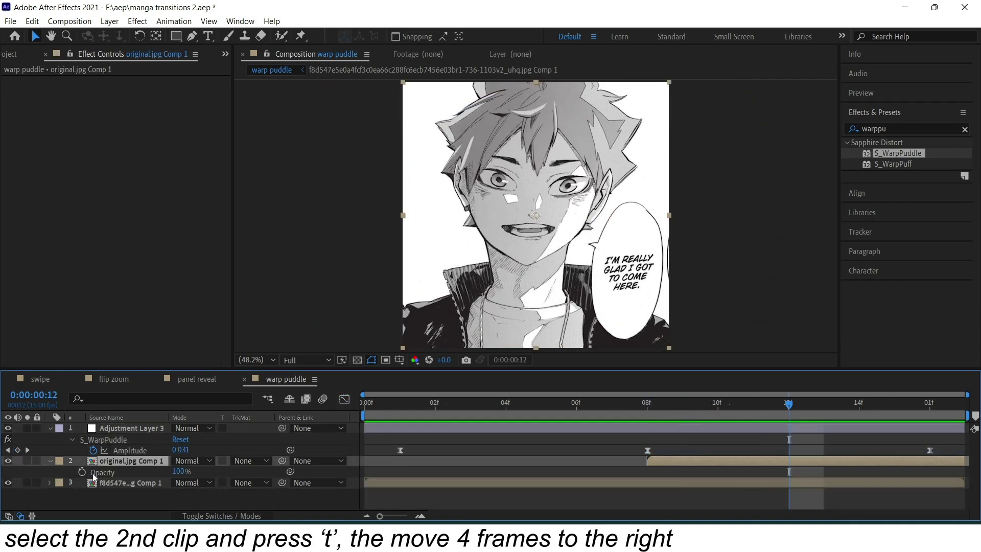
key(alt+shift+t)
key(i)
drag(182, 472, 128, 471)
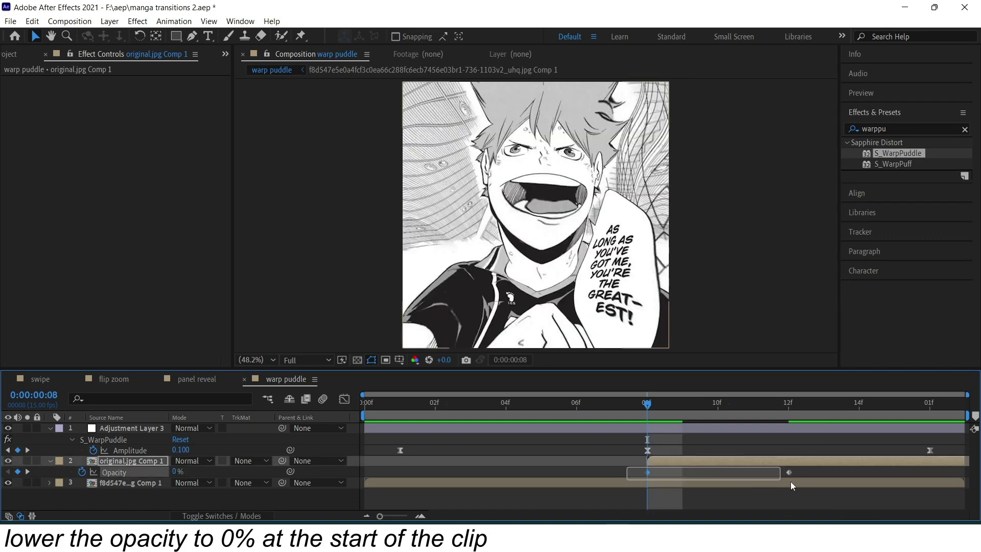
key(space)
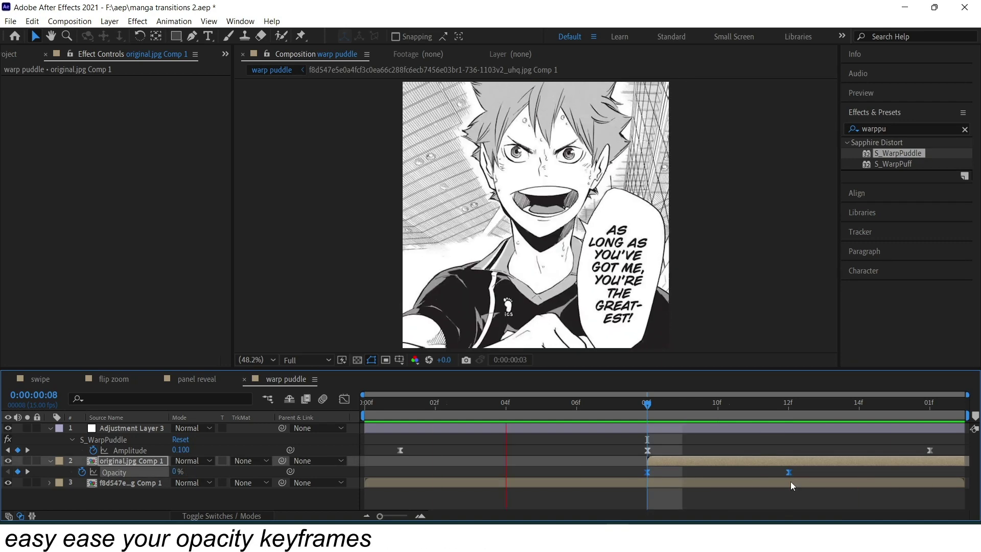
key(F9)
click(654, 429)
- Apply the Transform effect to the adjustment layer
click(900, 129)
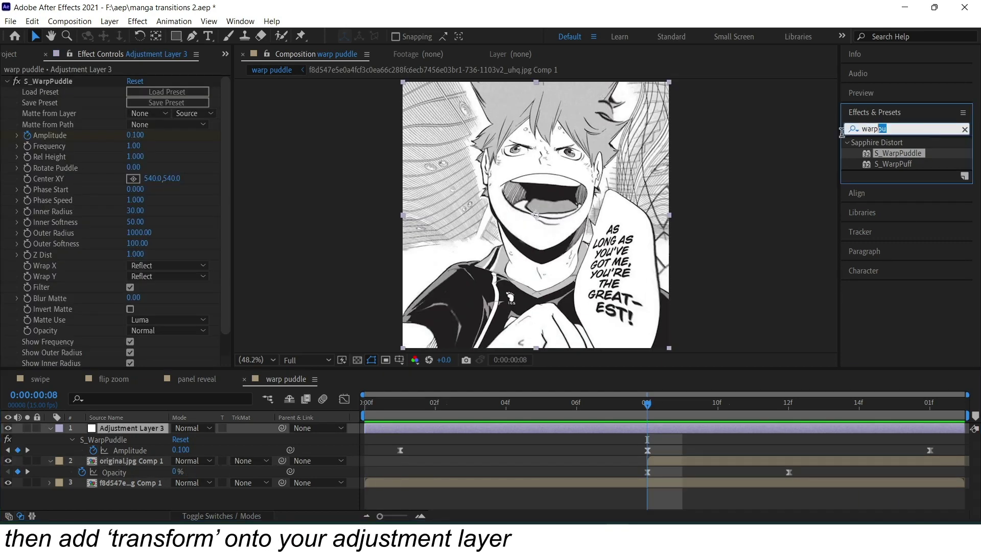
text(transform)
double_click(902, 153)
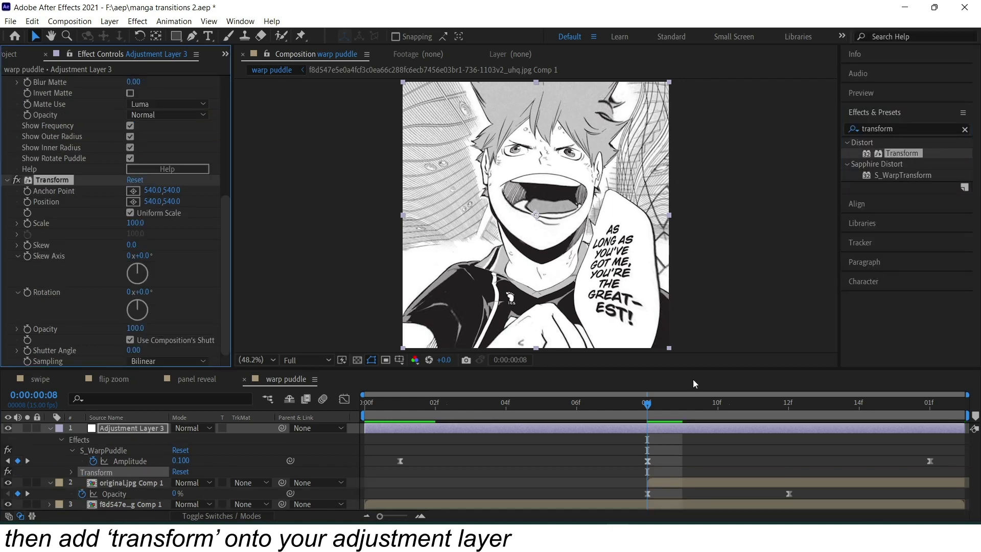
- Keyframe Transform Scale from its default at frame 1 to 120 at the comp end
drag(647, 404, 400, 404)
click(28, 223)
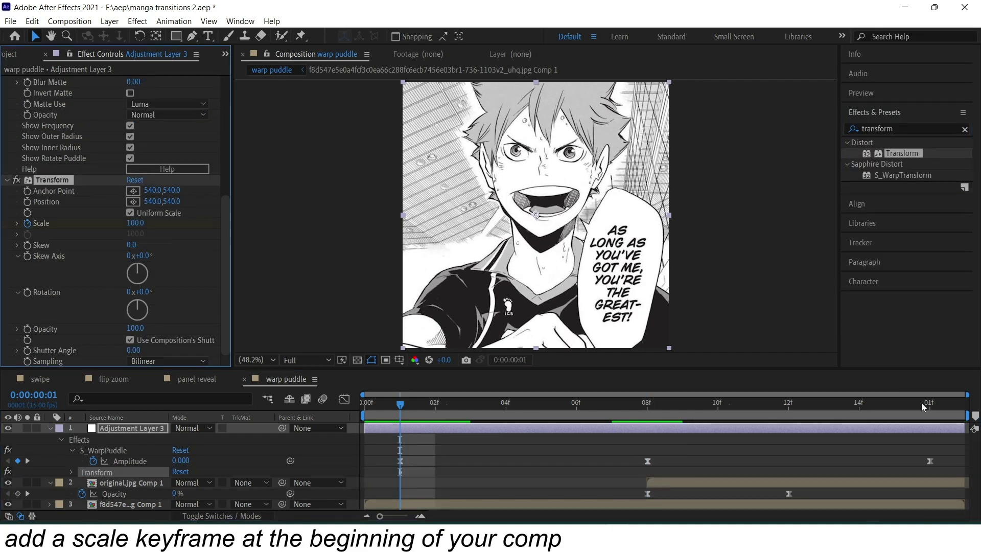
click(930, 402)
click(136, 224)
text(120)
key(Return)
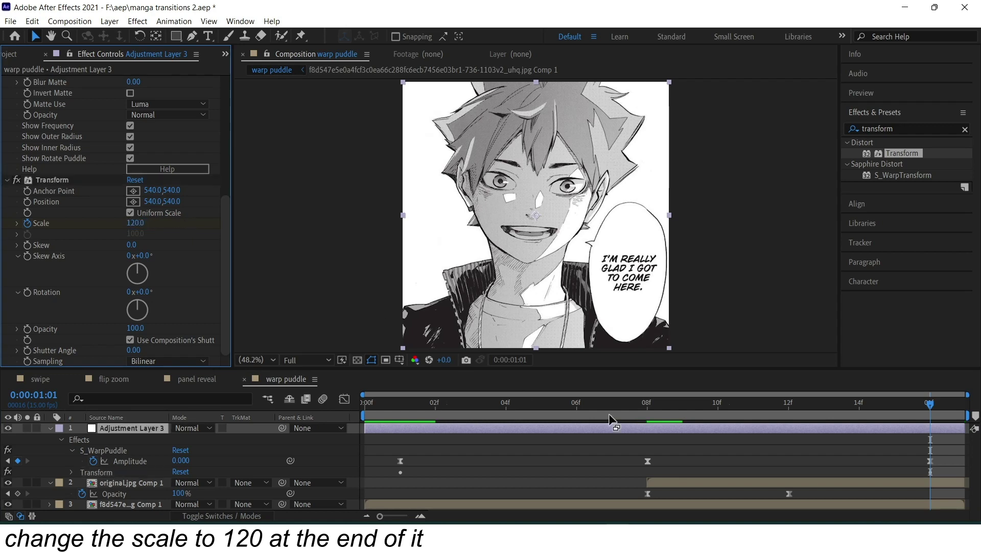
click(647, 403)
key(u)
key(u)
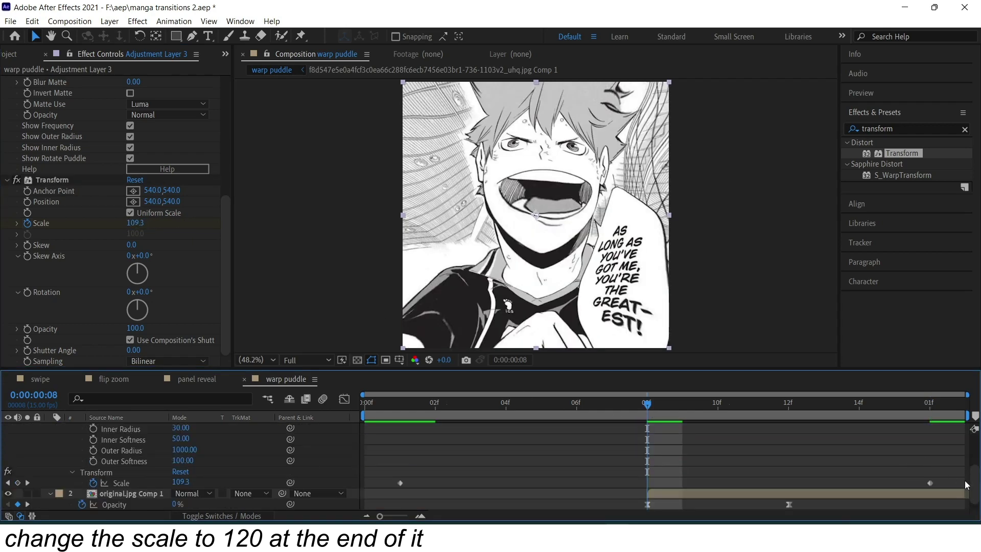
- Ease both Scale keyframes and lengthen their influence handles in the Graph Editor
drag(959, 475, 412, 491)
key(F9)
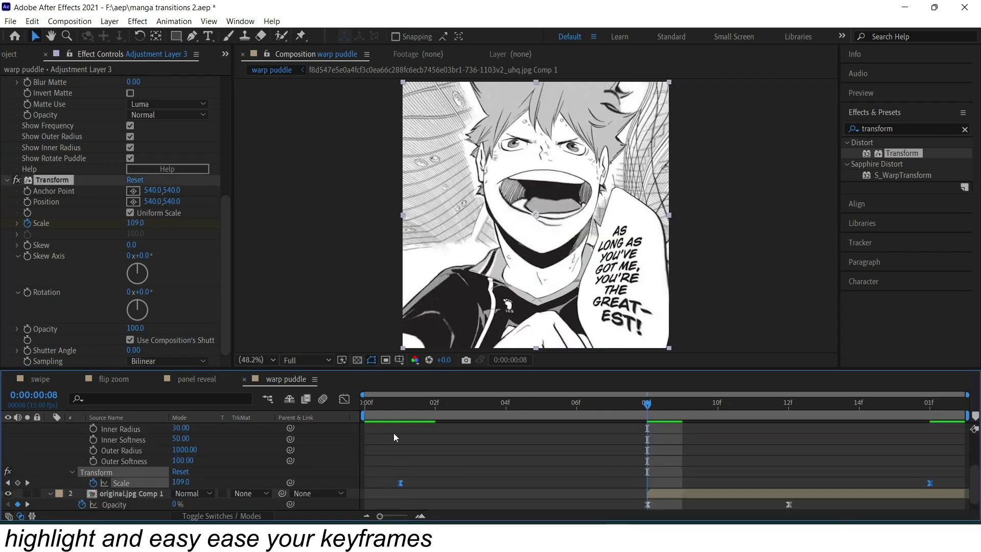
click(344, 398)
drag(577, 466, 844, 466)
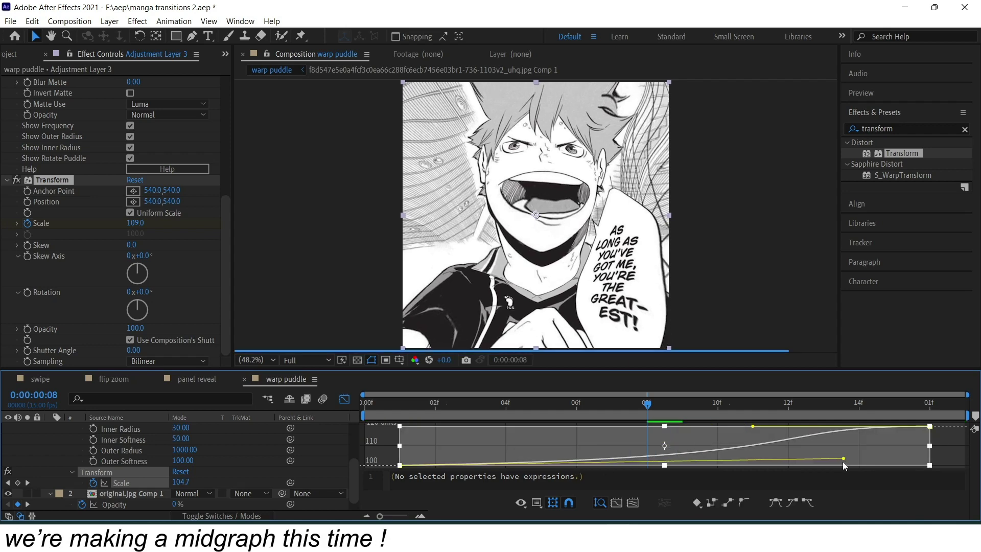
drag(753, 426, 440, 428)
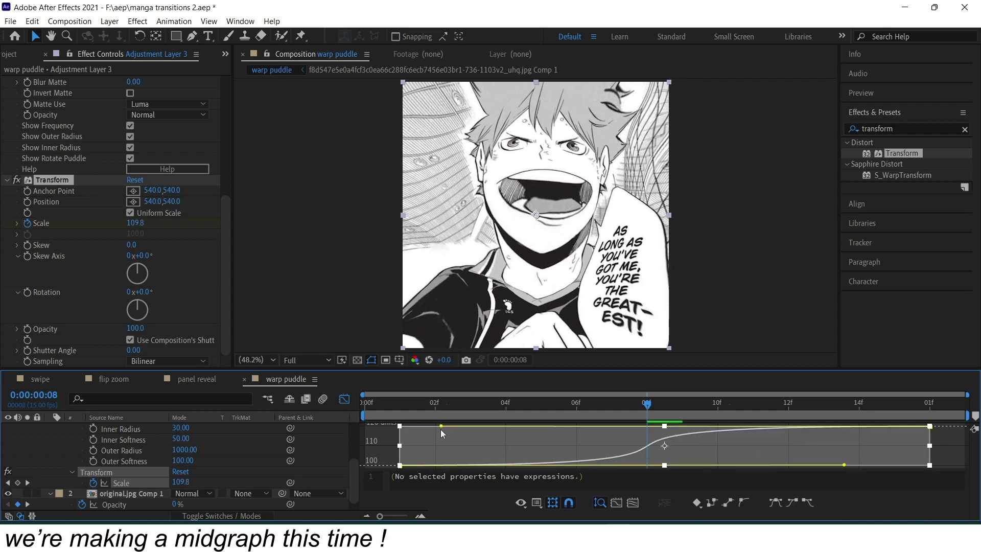
- Return to the layer bars and preview the warp puddle transition from the first frame
key(shift+F3)
key(Home)
key(u)
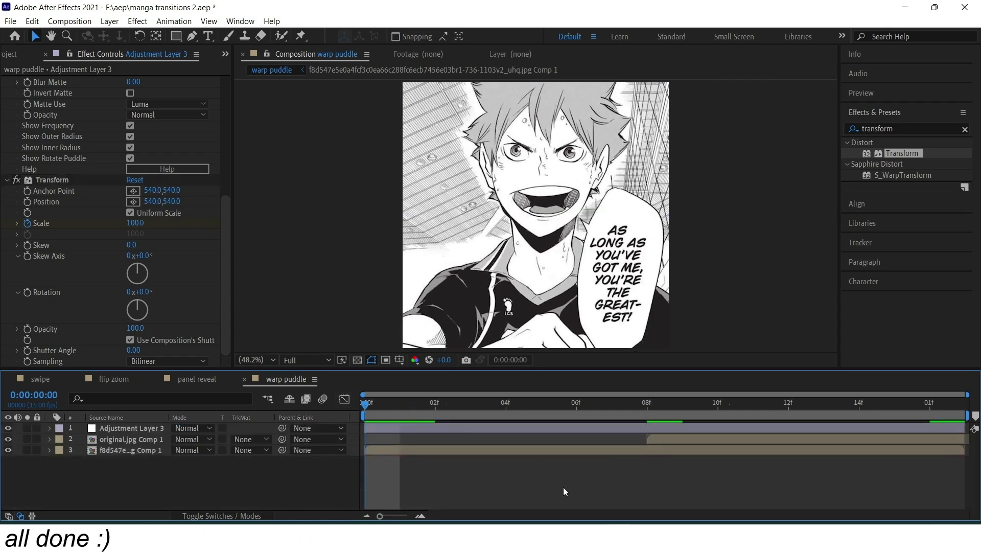
key(space)
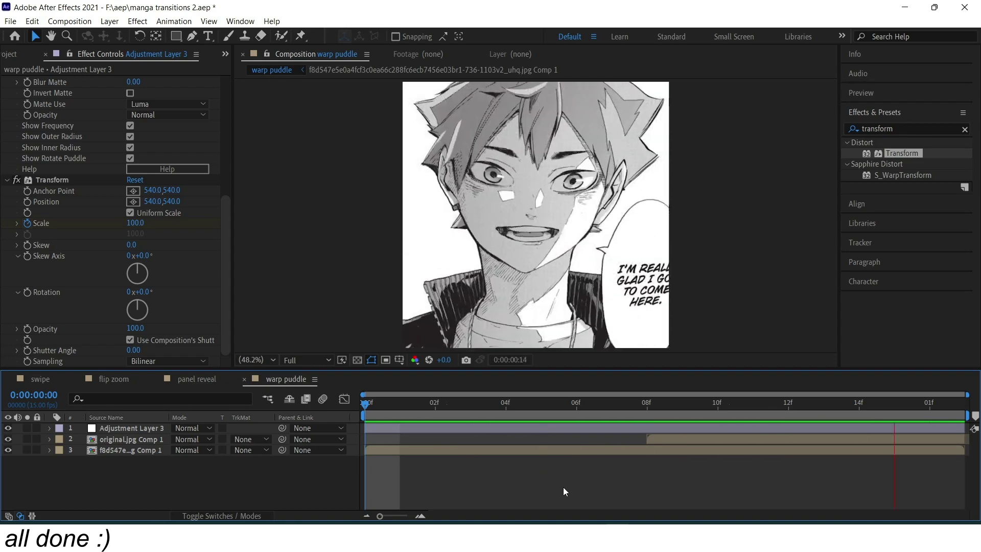
key(space)
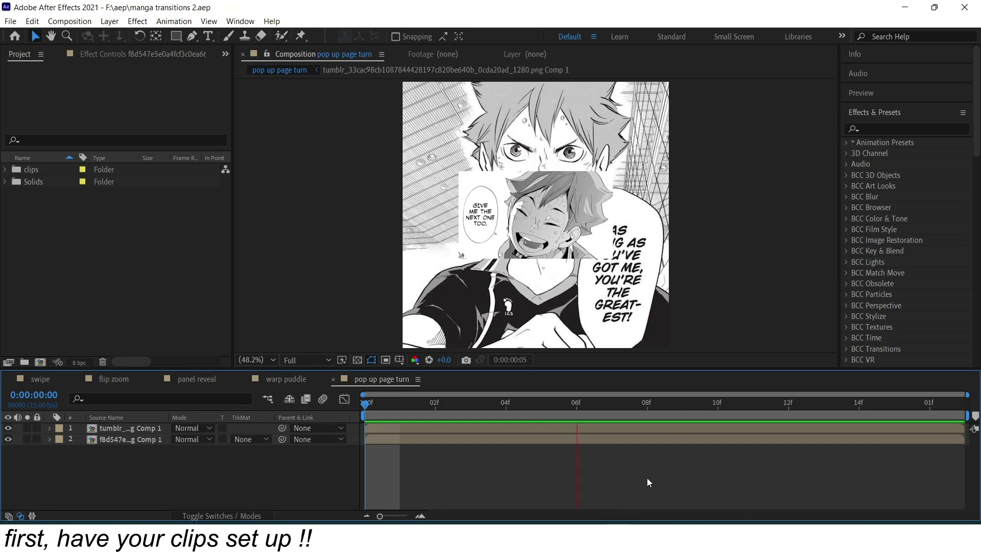
- Keyframe the top panel's Rotation from -90° at the start to 0° at the clip end
click(433, 428)
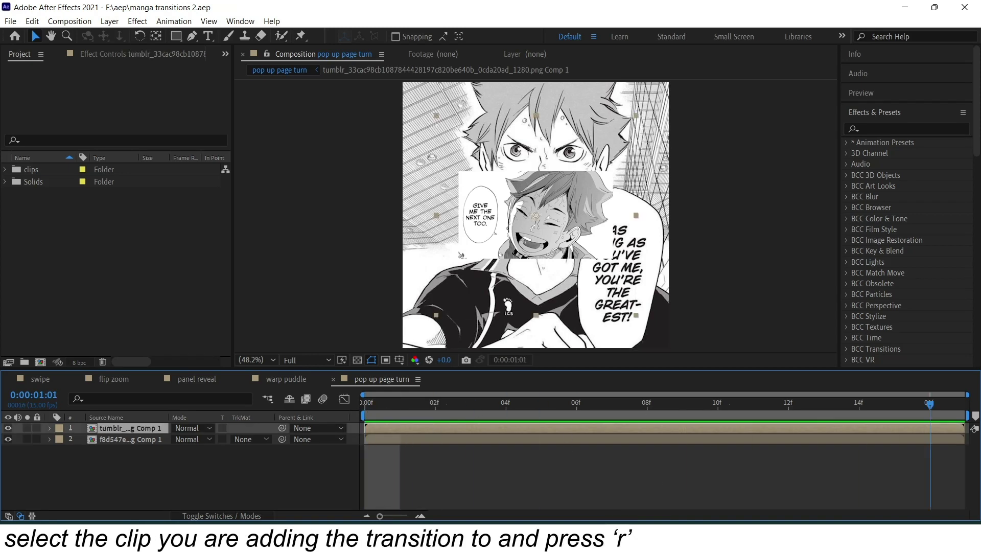
key(r)
click(82, 439)
click(364, 404)
drag(199, 437, 203, 442)
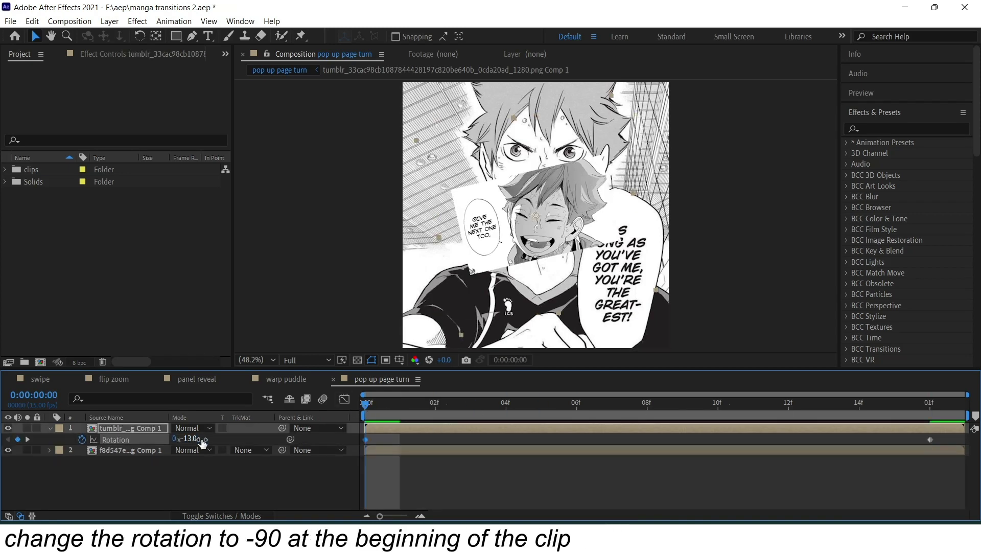
key(Return)
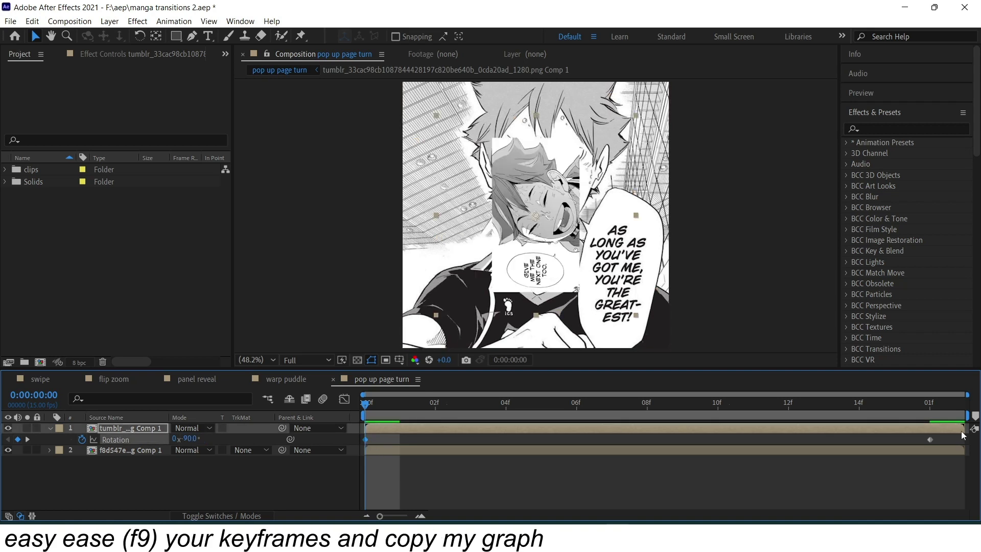
- Ease both Rotation keyframes and lengthen the first keyframe's ease-out in the Graph Editor
drag(961, 431, 336, 459)
key(F9)
key(shift+F3)
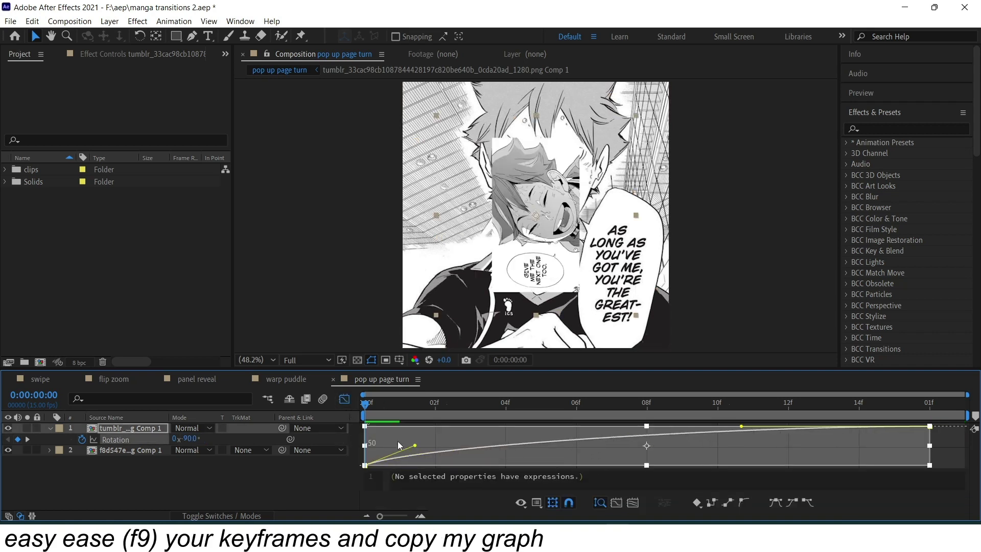
key(space)
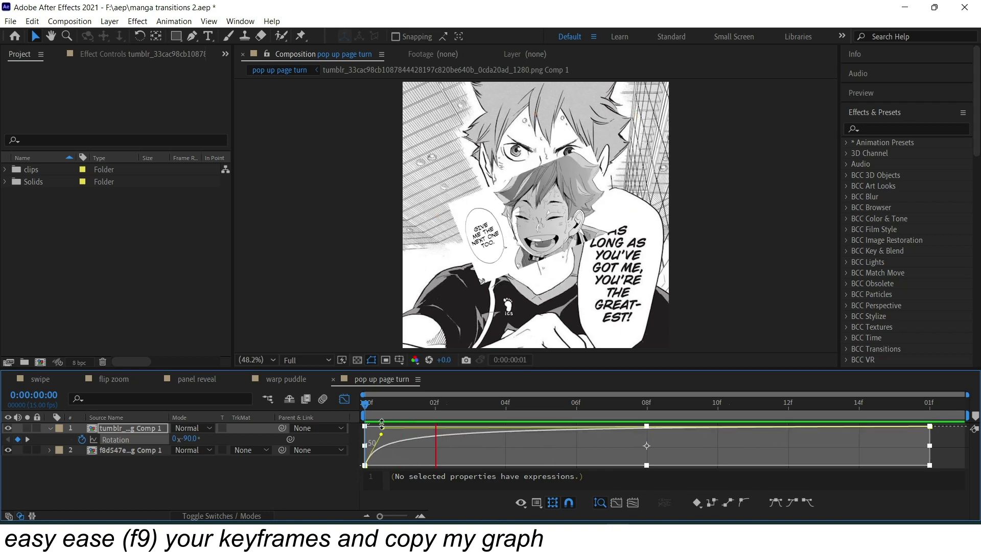
drag(382, 426, 400, 427)
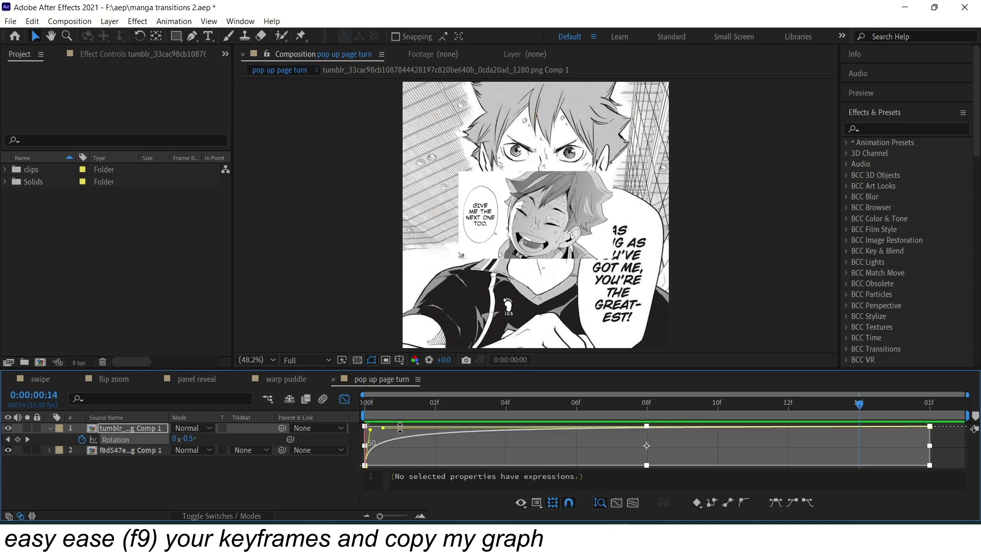
click(345, 399)
- Precompose the top panel layer and apply CC Page Turn to it
right_click(424, 427)
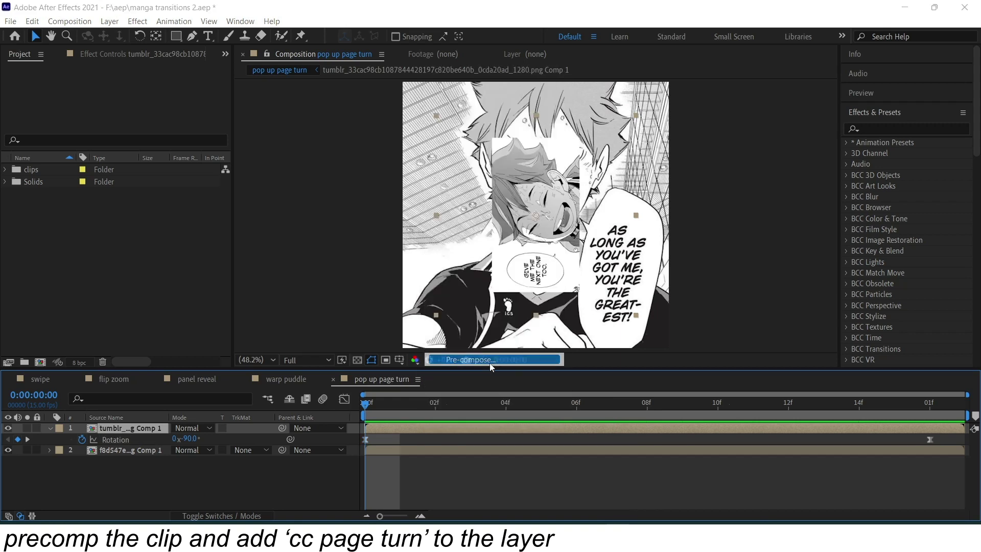
click(489, 363)
click(692, 259)
key(ctrl+5)
text(cc page turn)
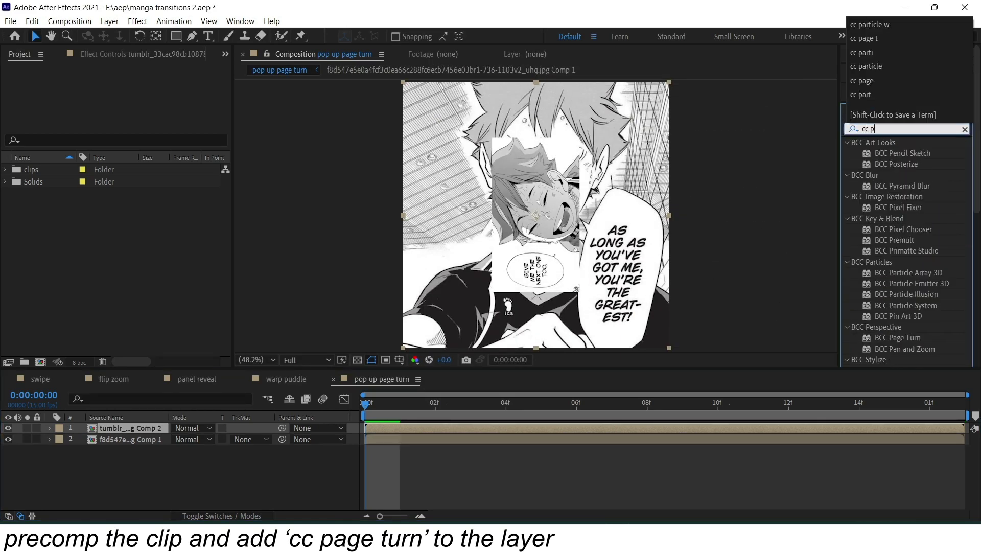
double_click(915, 179)
- Keyframe Fold Position folded off to the left at the clip start and unfolded at the last frame
click(707, 412)
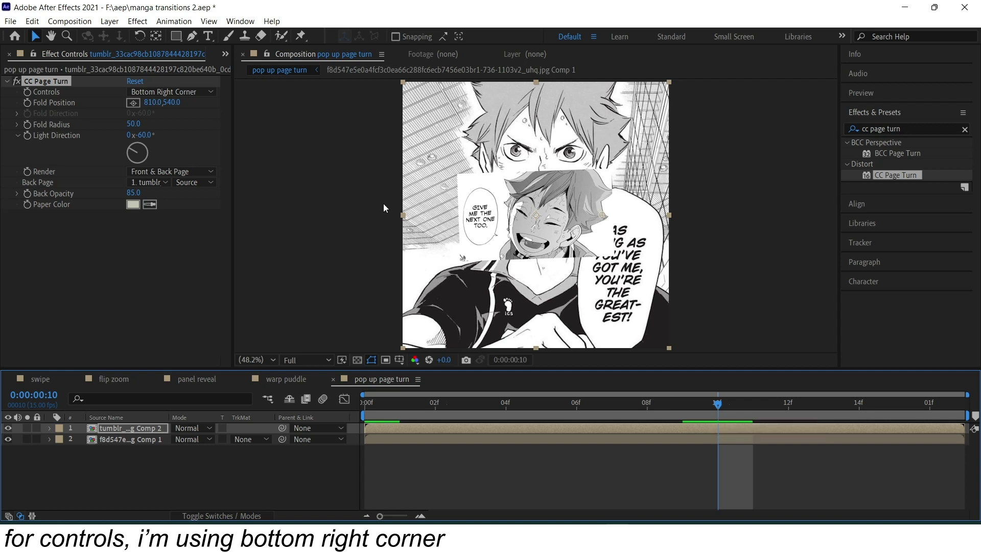
drag(602, 217, 340, 147)
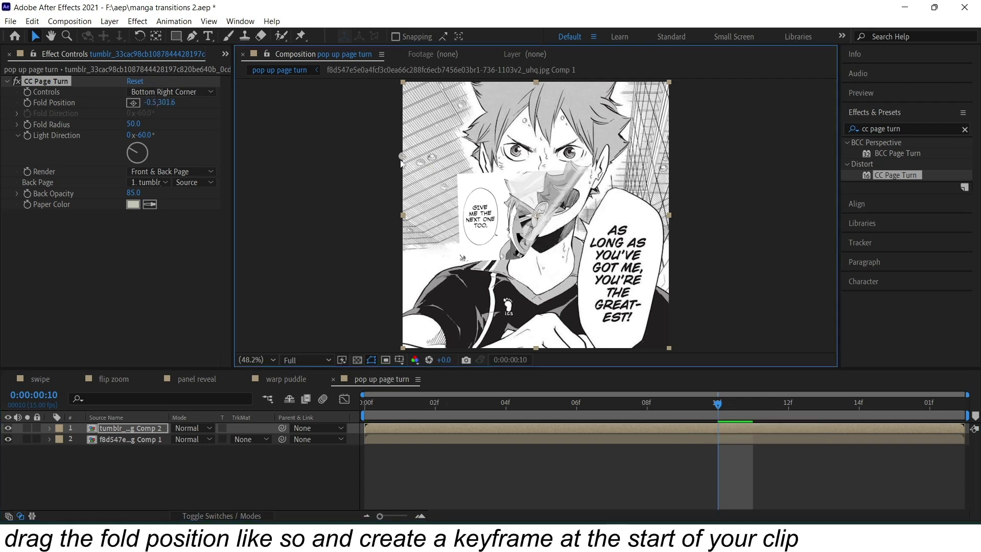
drag(718, 402, 364, 398)
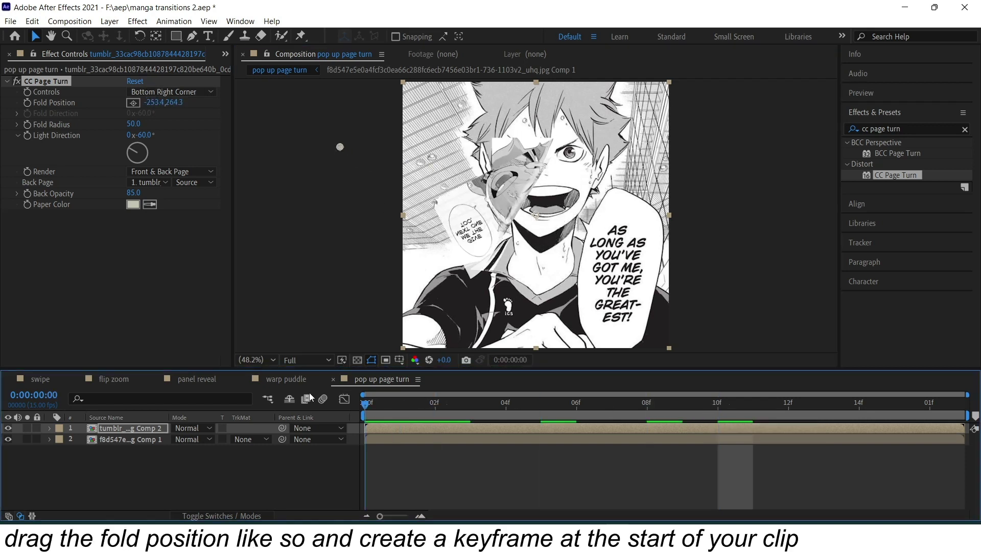
click(27, 102)
drag(864, 402, 971, 443)
drag(340, 147, 559, 233)
key(u)
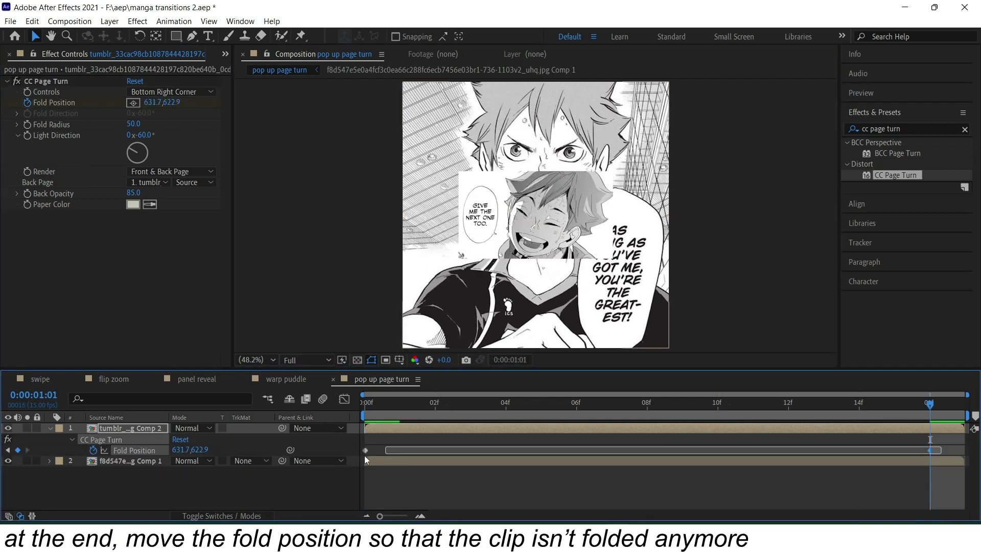
- In the speed graph, lengthen the ease into the final Fold Position keyframe and preview the page turn
click(344, 399)
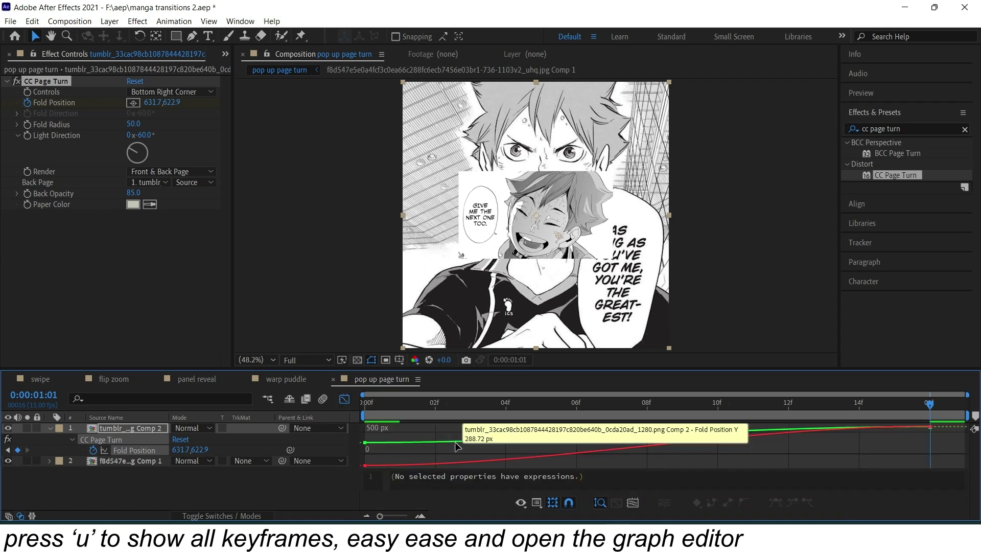
right_click(456, 443)
click(549, 336)
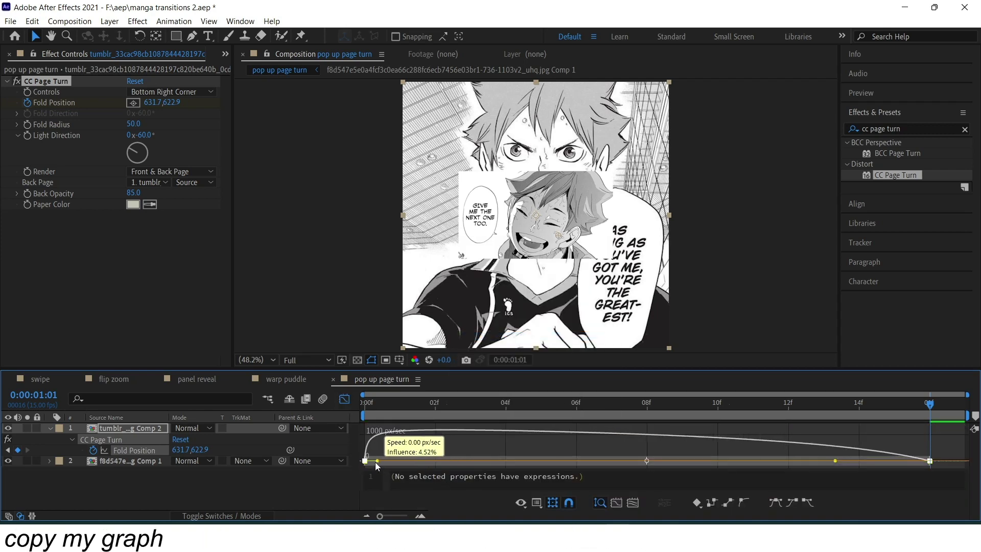
drag(832, 464, 780, 467)
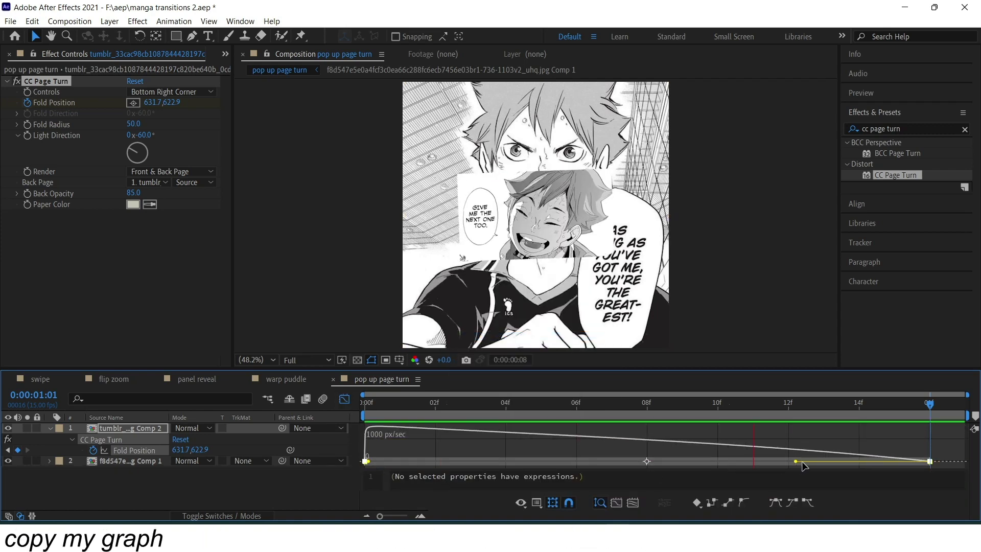
key(Page_Up)
key(Page_Up)
key(Page_Up)
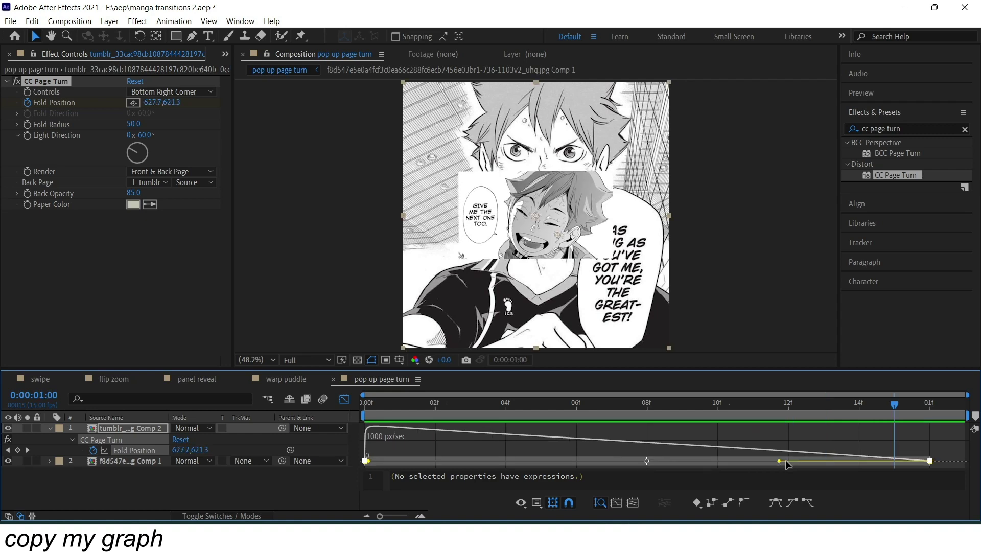
drag(779, 461, 760, 462)
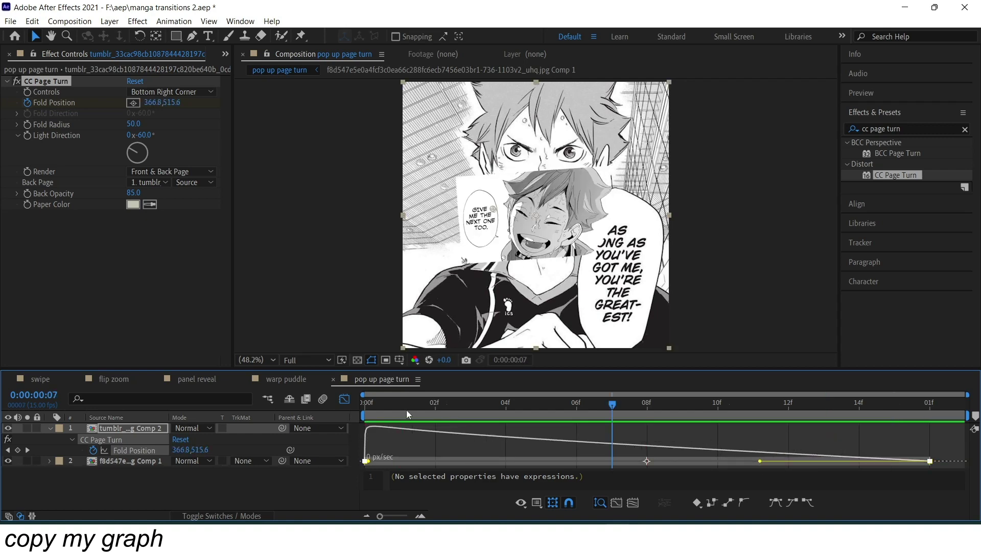
key(shift+F3)
key(u)
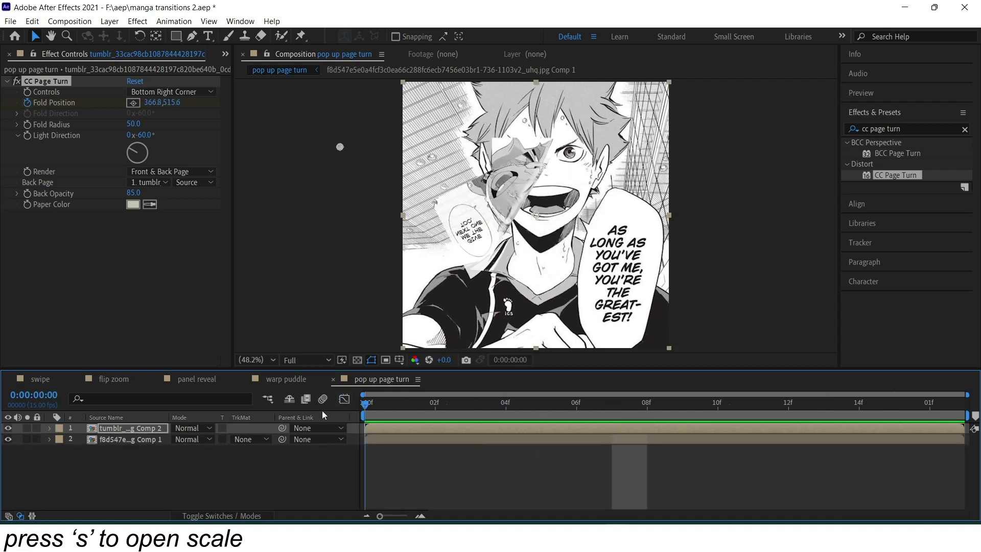
- Keyframe the top panel's Scale from 0% at the start to 100% at the clip end
key(s)
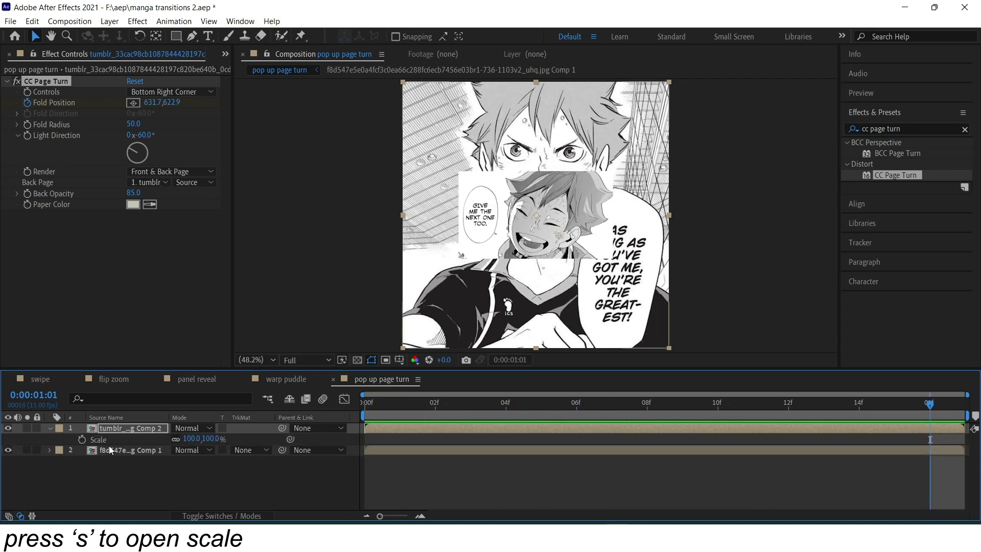
key(alt+shift+s)
key(Home)
click(190, 439)
text(0)
key(Return)
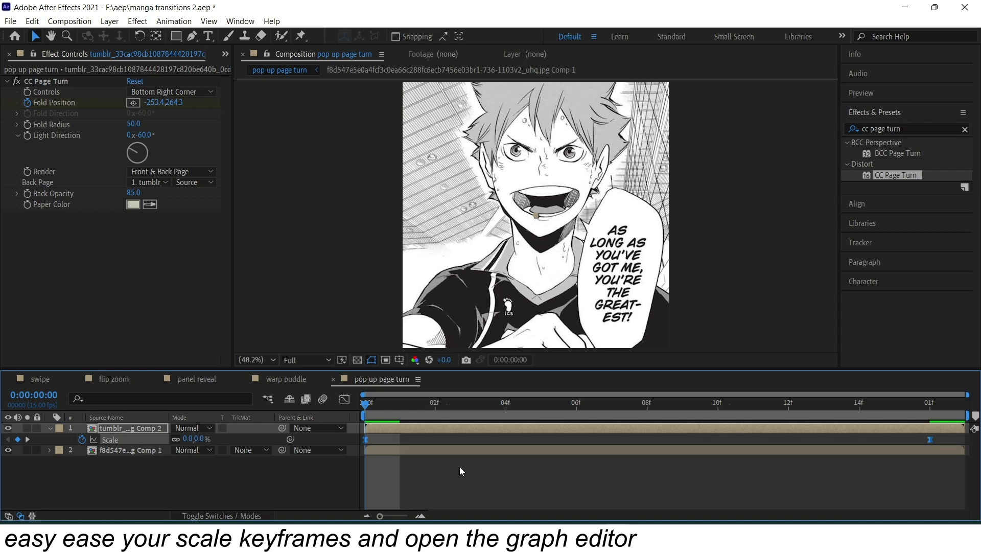
- Ease both Scale keyframes, lengthen the first ease-out in the value graph, and preview
key(F9)
key(shift+F3)
click(537, 502)
click(576, 333)
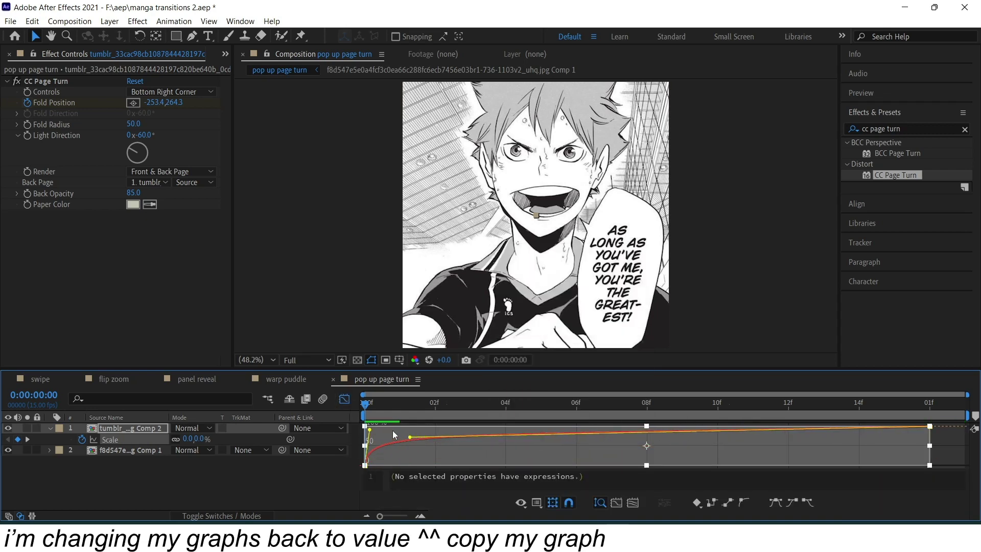
drag(393, 435, 554, 437)
key(space)
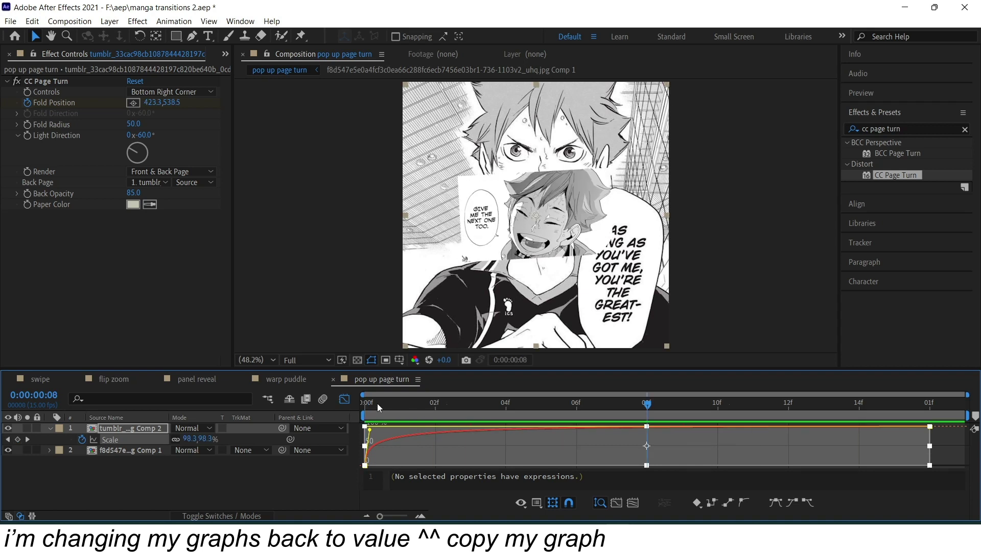
key(shift+F3)
key(space)
click(50, 428)
- Keyframe the bottom panel's Opacity from full at the start down to 20% at the clip end
click(413, 439)
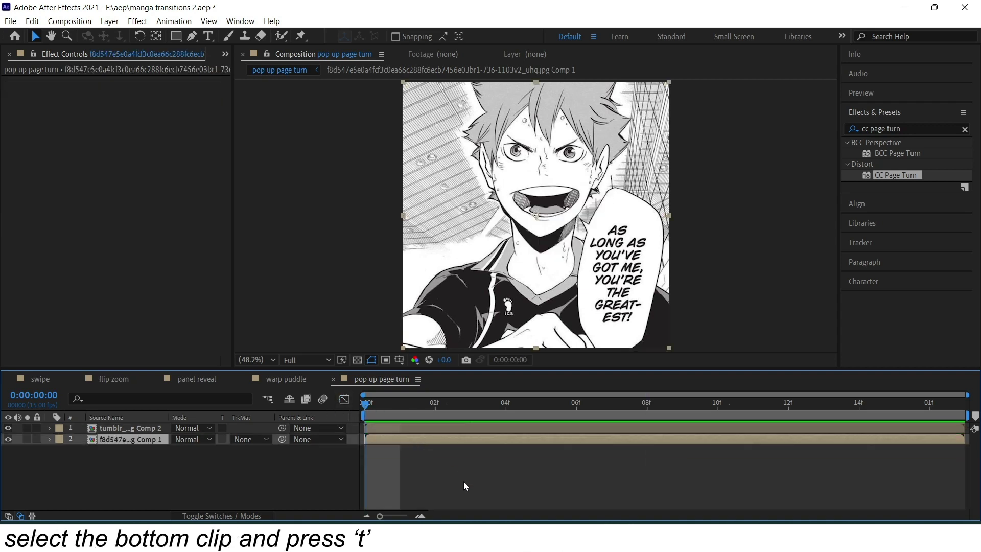
key(t)
key(t)
key(t)
click(82, 451)
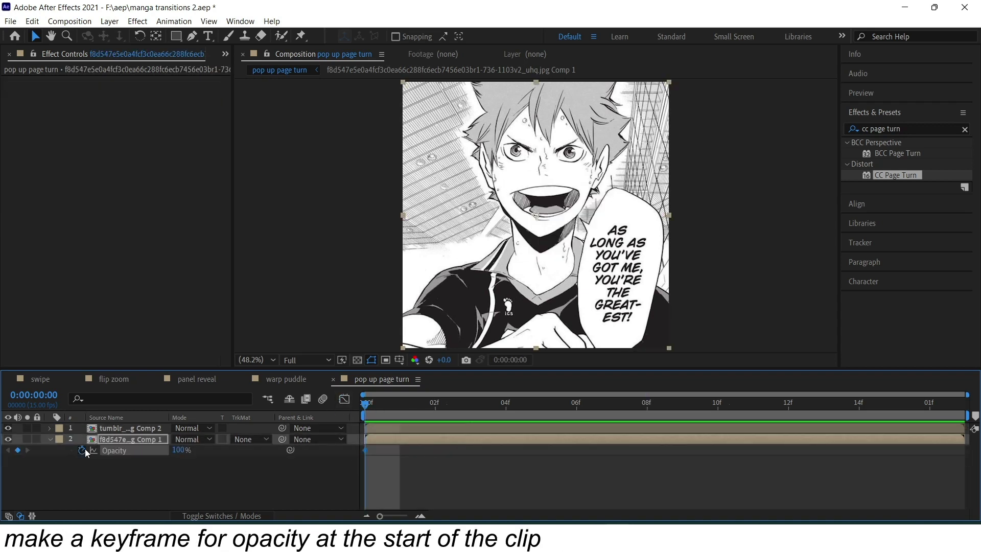
key(End)
click(179, 450)
text(20)
click(461, 474)
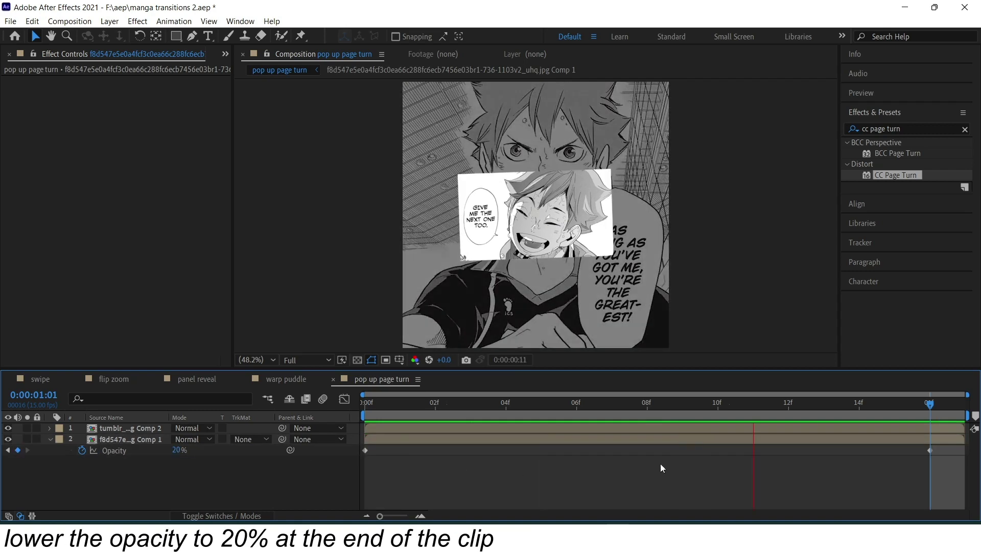
- Ease both Opacity keyframes and steepen the fade's start in the Graph Editor
drag(956, 445, 358, 473)
key(F9)
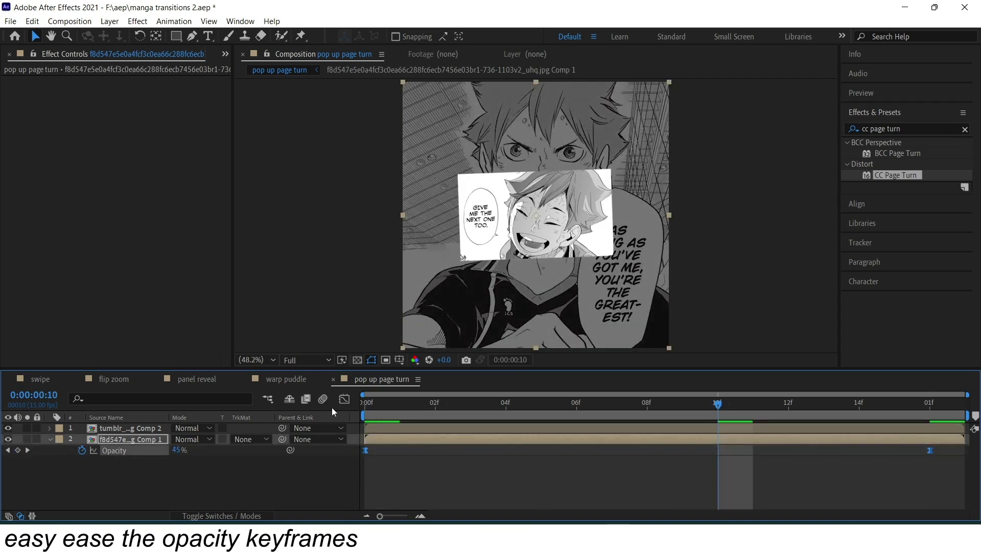
click(344, 399)
drag(554, 426, 390, 452)
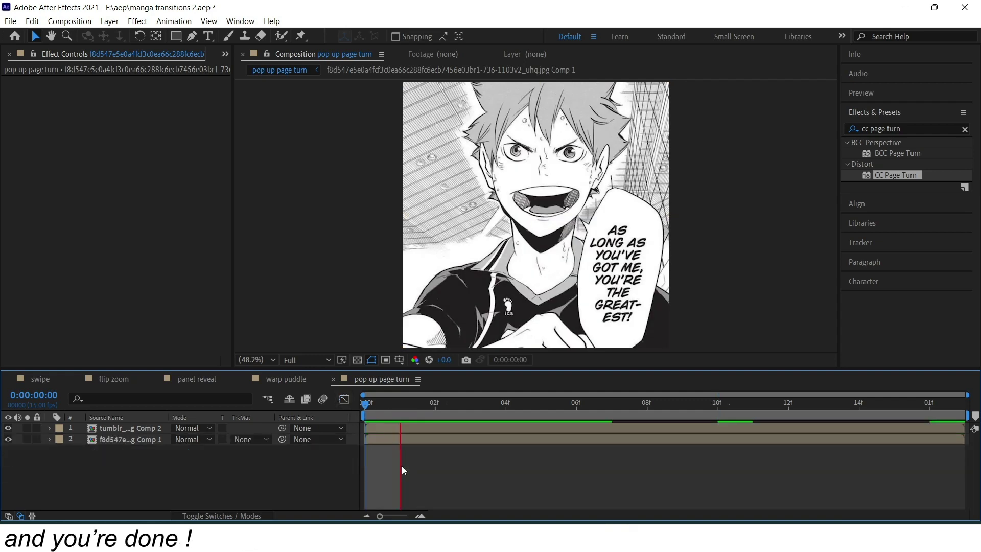
key(space)
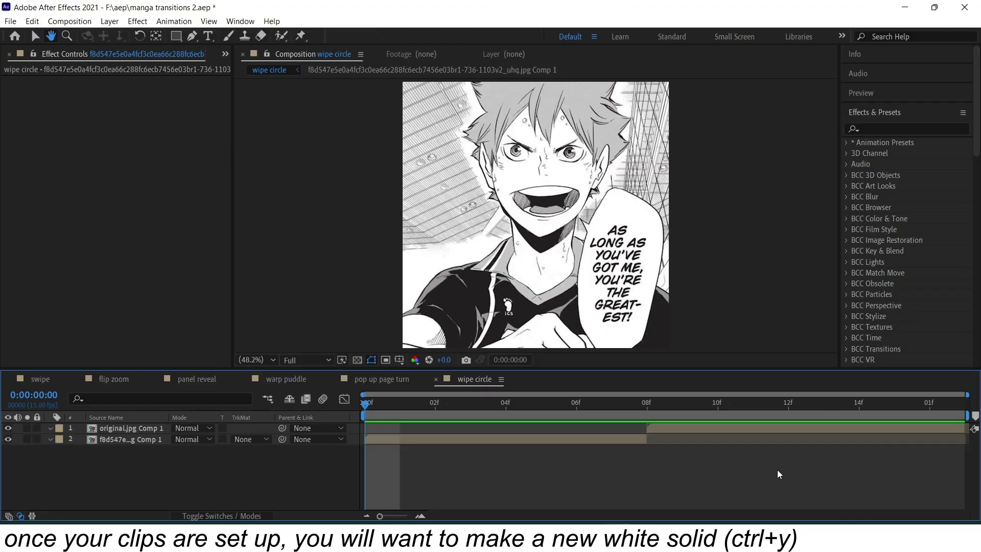
- Create a white solid in the wipe circle comp and move the time to frame 8
key(space)
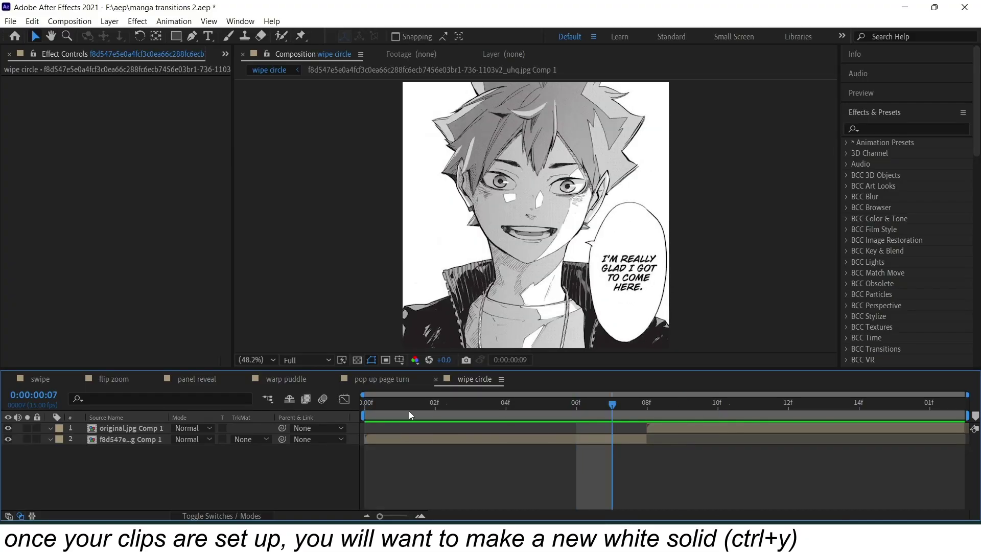
key(space)
key(ctrl+y)
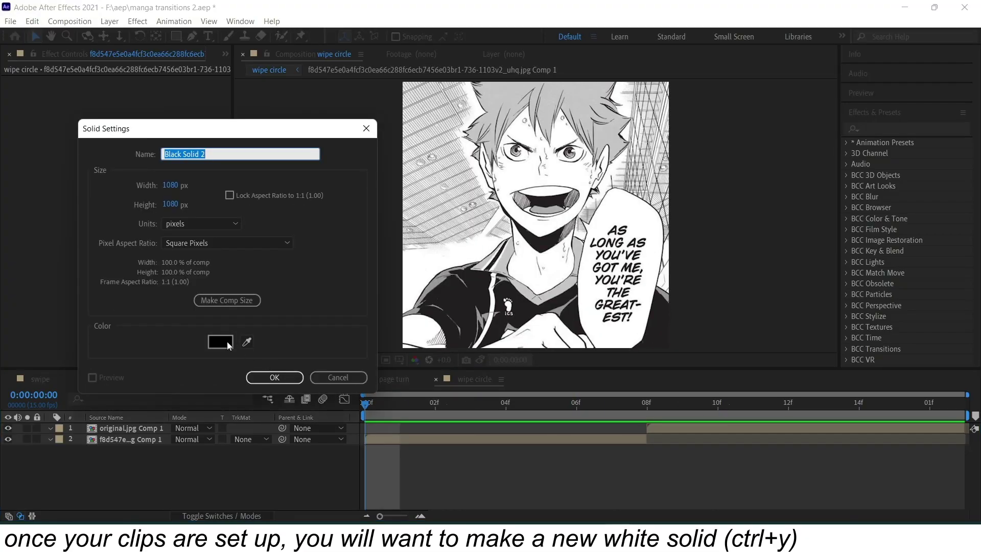
click(225, 342)
click(874, 201)
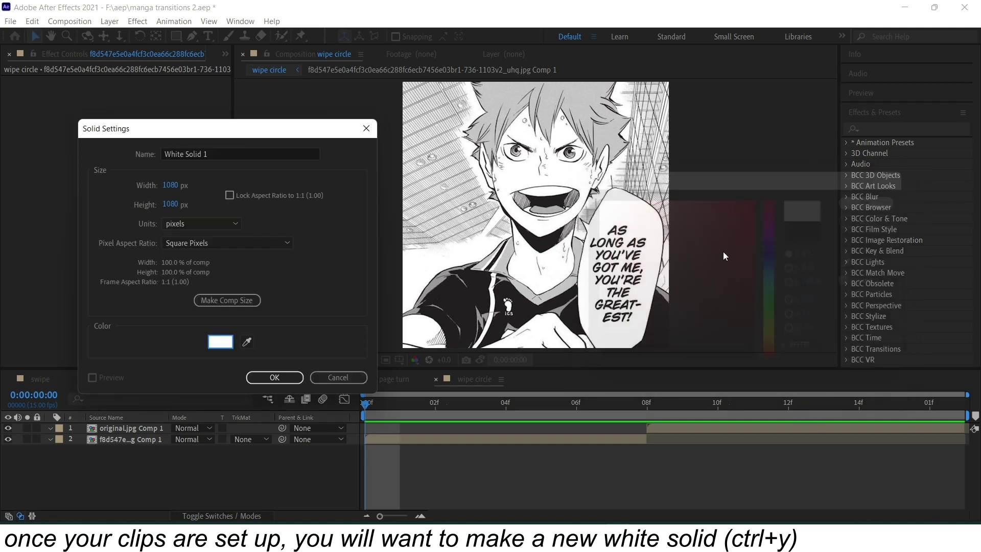
click(275, 376)
click(650, 406)
- Split the white solid at frame 8 and apply S_WipeCircle to its first half
key(ctrl+shift+d)
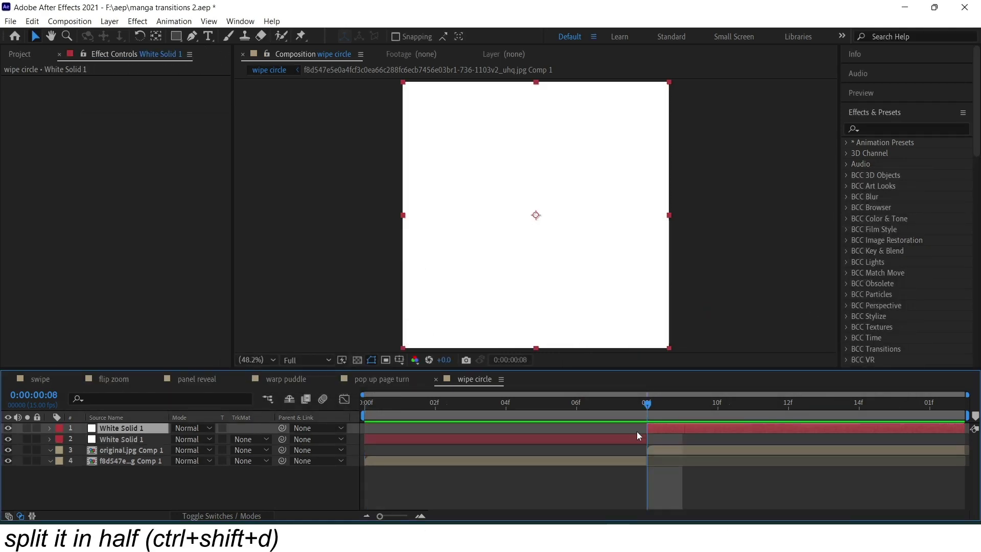
key(Home)
click(926, 128)
text(wipeci)
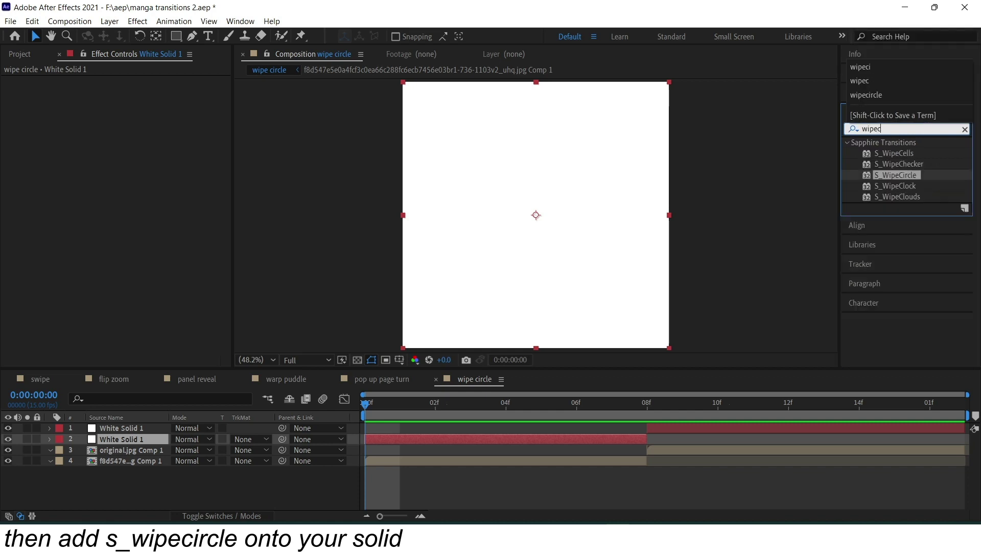
double_click(905, 154)
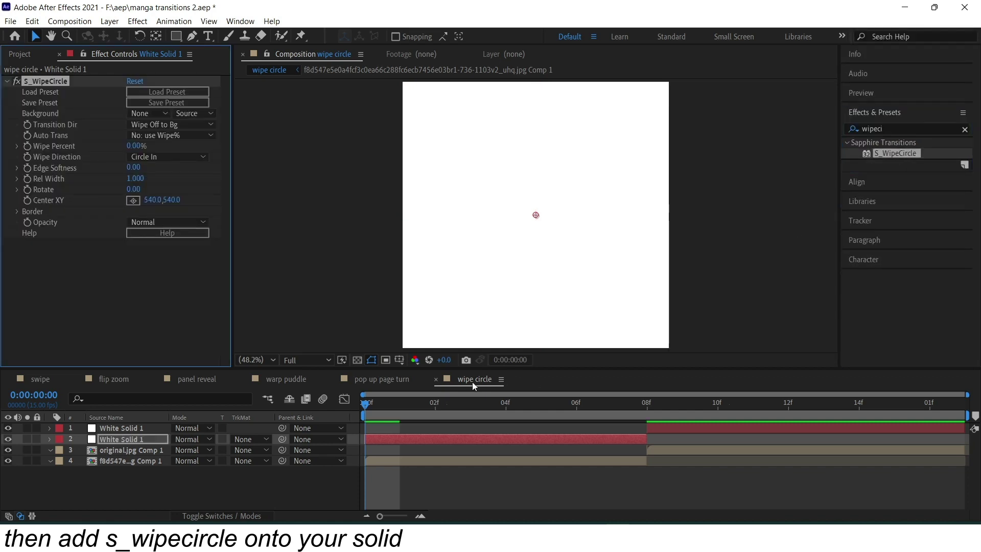
- Keyframe Wipe Percent at 100% on frame 0 and 50% at the first half's end
text(00)
key(Return)
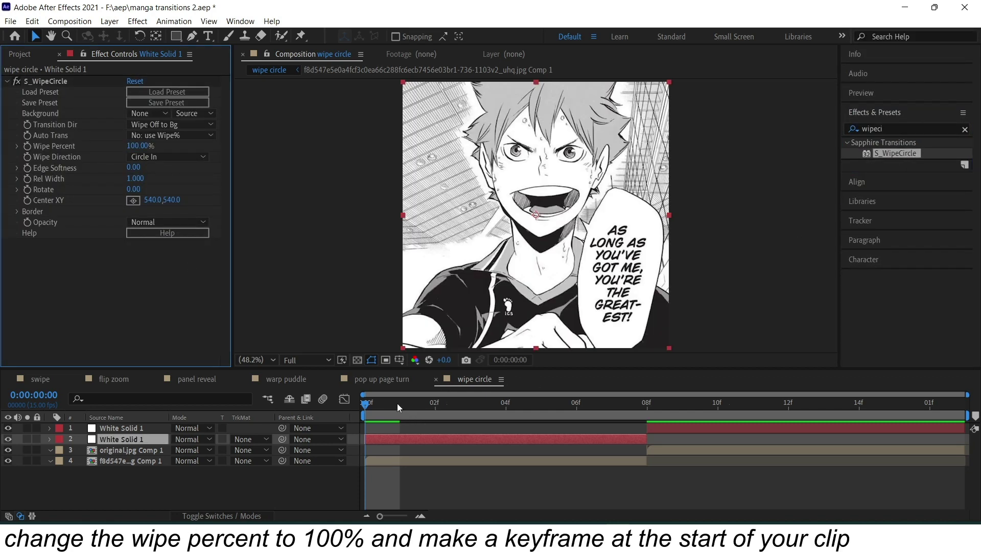
click(27, 146)
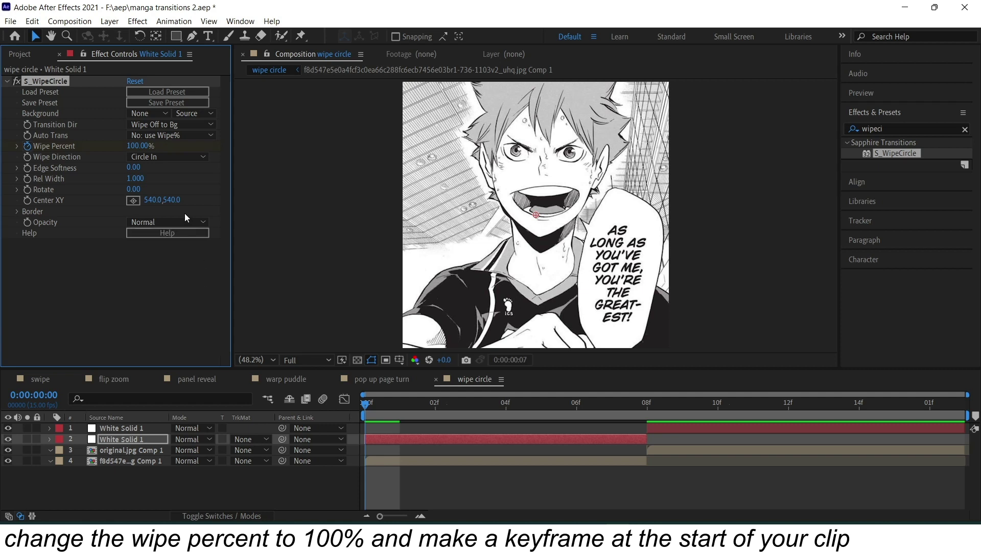
key(o)
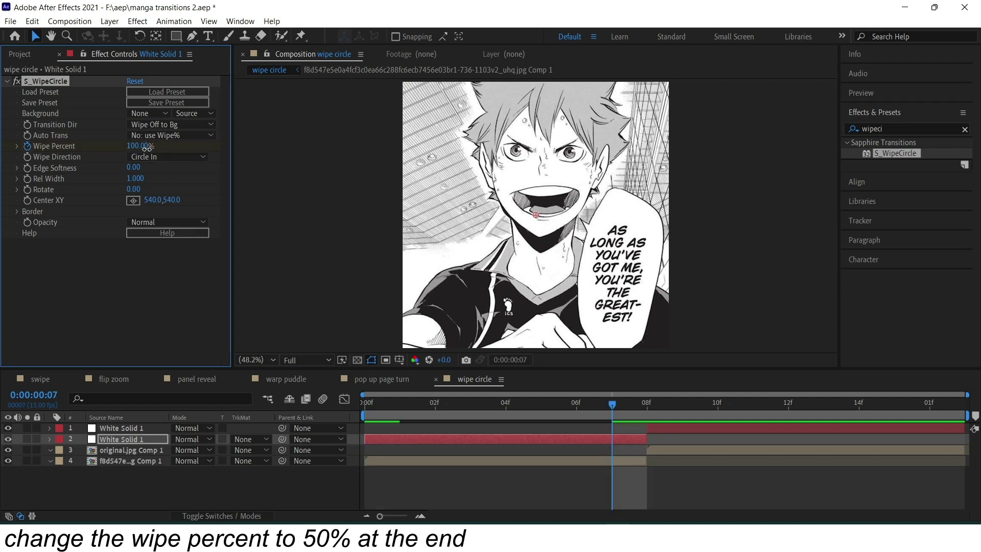
key(Return)
key(u)
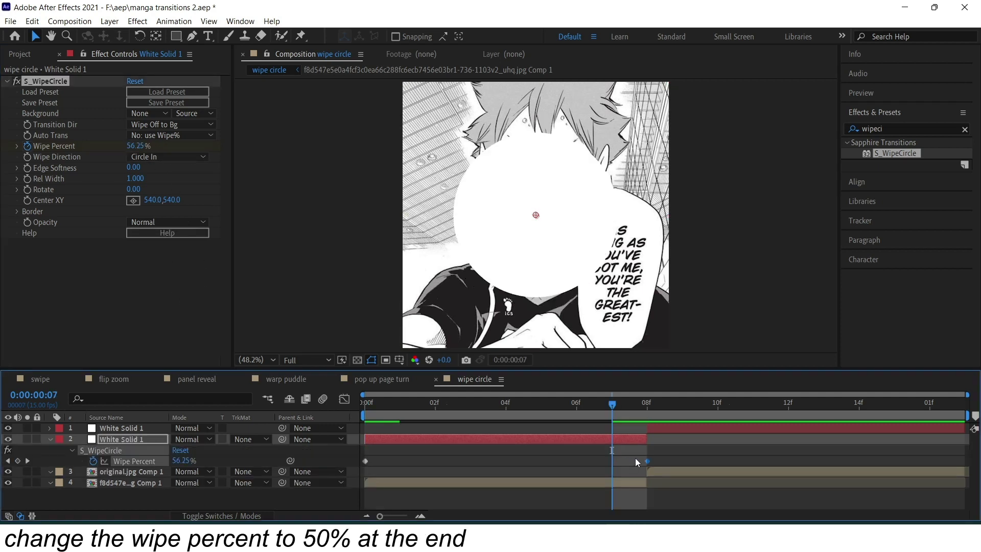
- Easy-ease both Wipe Percent keyframes and reshape the curve's start and end handles in the Graph Editor
mouse_move(658, 450)
mouse_down()
mouse_move(401, 461)
mouse_move(366, 474)
mouse_up()
key(F9)
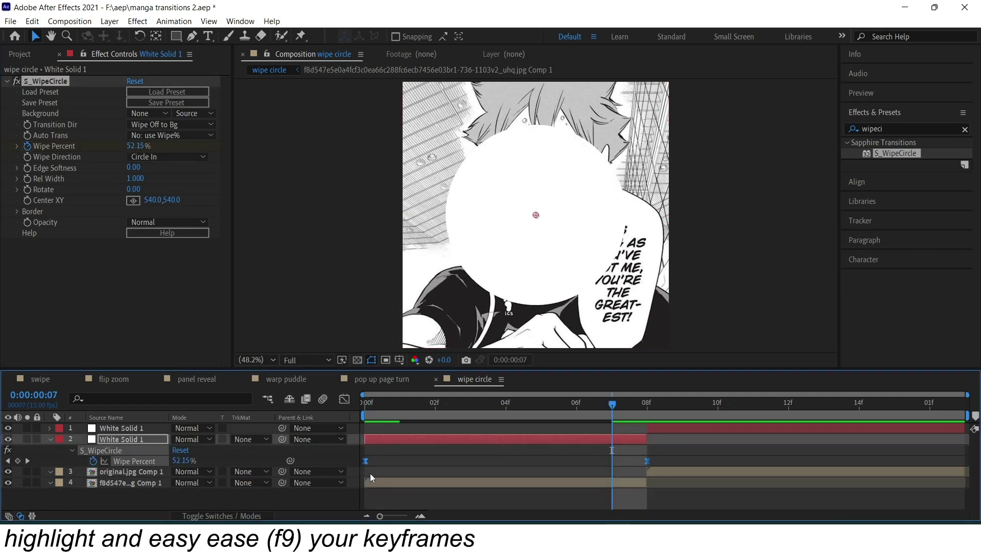
click(344, 399)
click(613, 464)
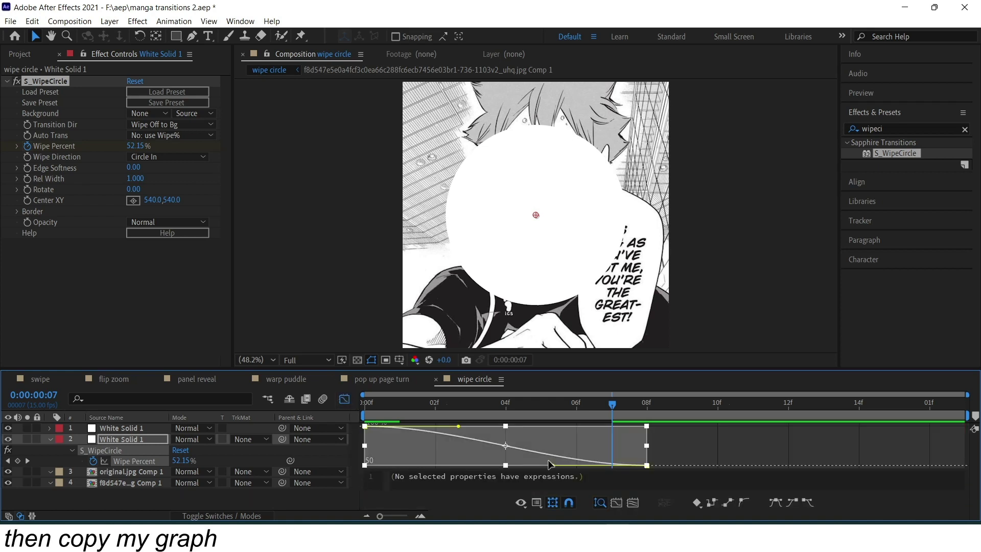
drag(553, 465, 631, 444)
drag(456, 426, 558, 431)
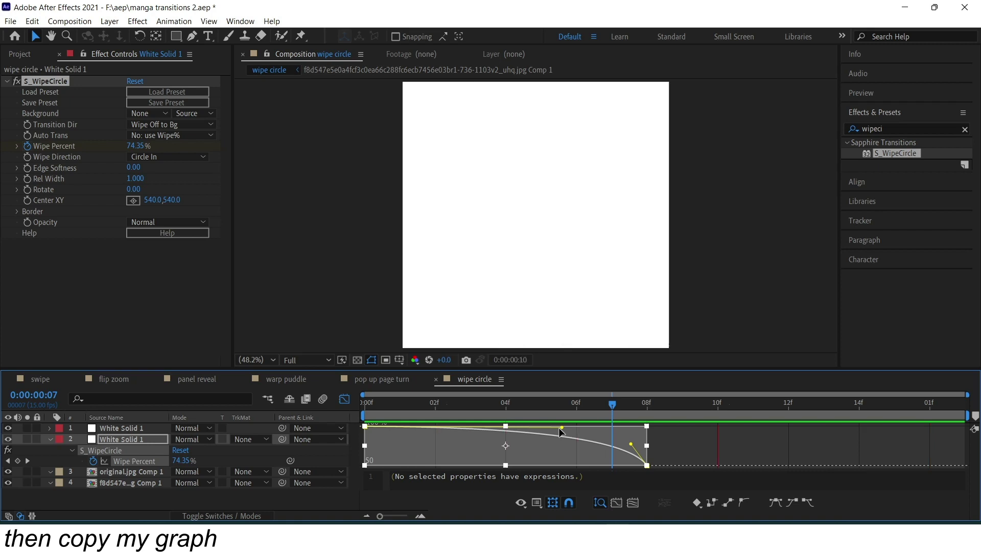
click(387, 402)
key(shift+F3)
click(647, 407)
- Apply S_WipeCircle to the second-half white solid with Wipe Direction set to Circle Out
click(662, 430)
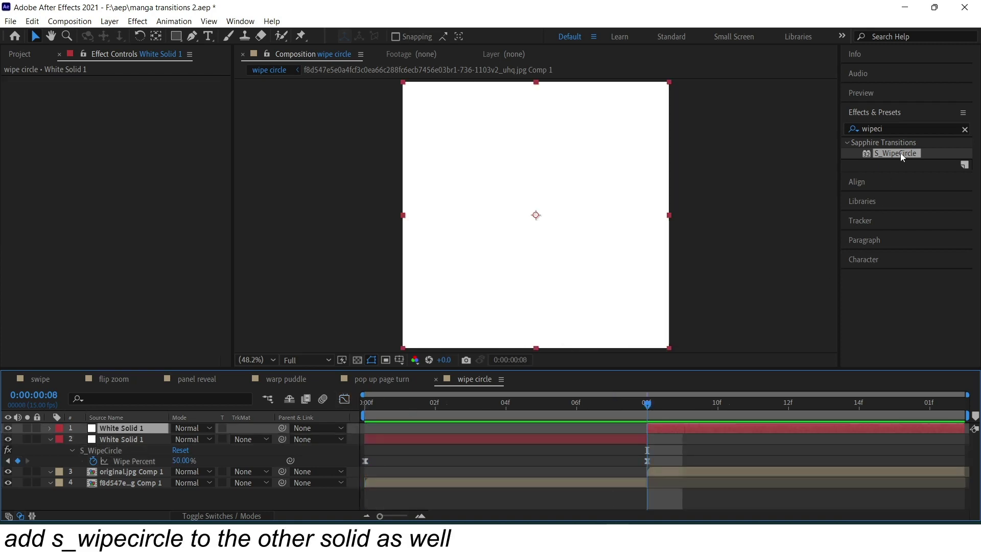
double_click(900, 153)
click(166, 158)
click(163, 183)
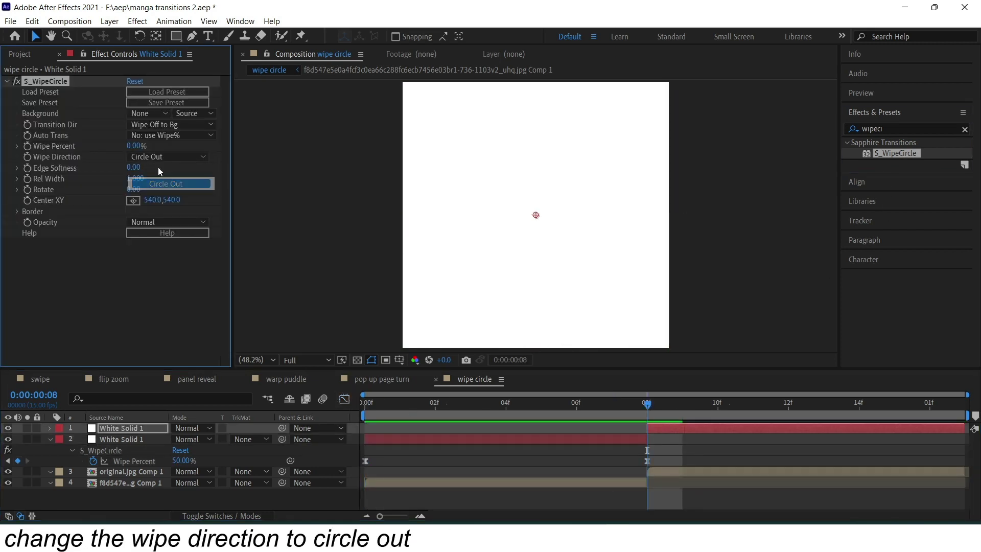
- Keyframe Wipe Percent from 50% at frame 8 to 100% at the clip's end
text(0)
key(Return)
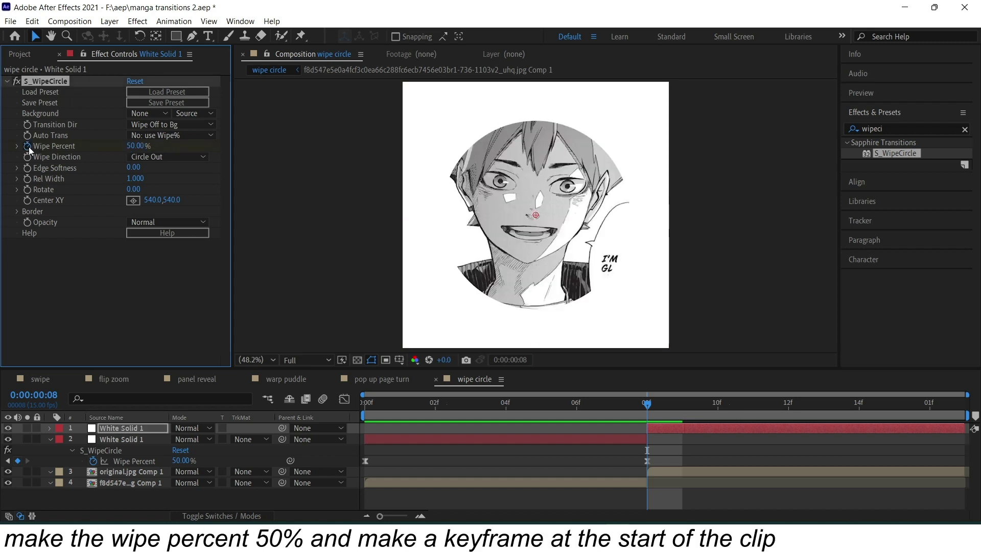
key(End)
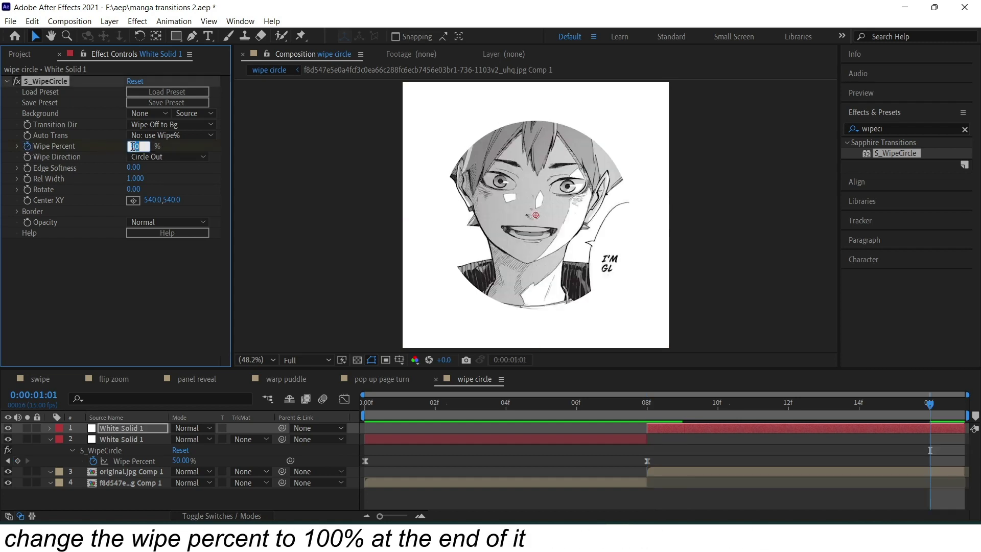
key(Return)
key(u)
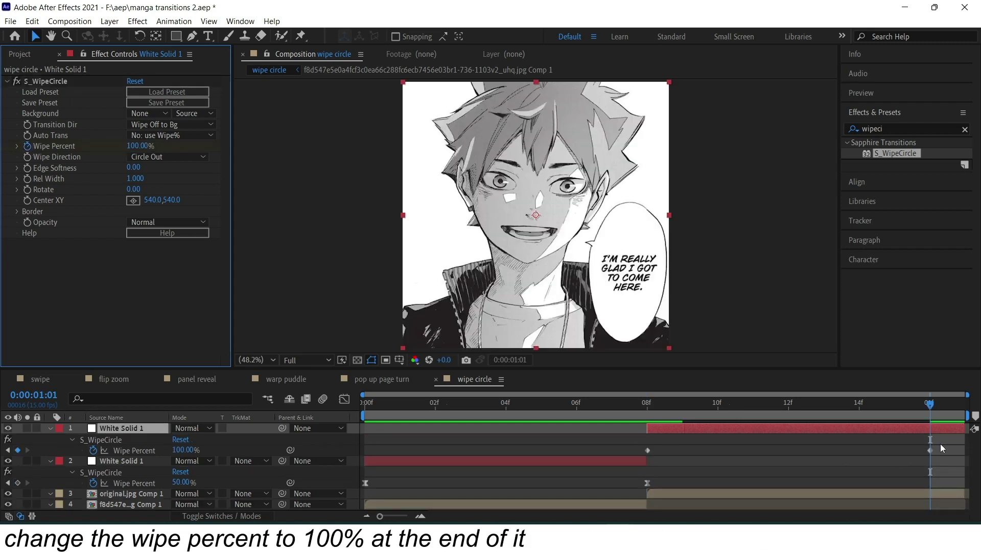
- Ease the Wipe Percent keyframes in the Graph Editor and preview the wipe
drag(955, 439, 620, 450)
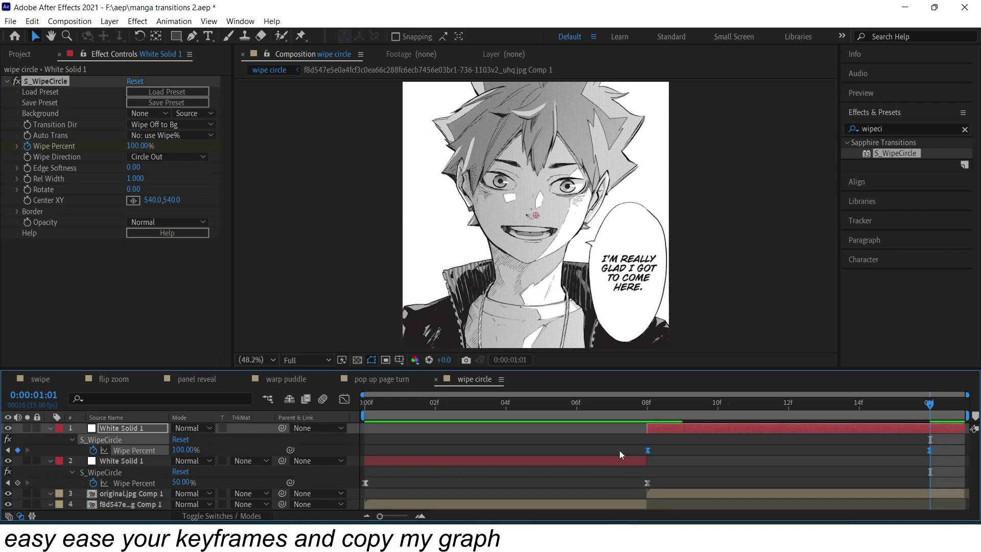
click(348, 400)
click(759, 462)
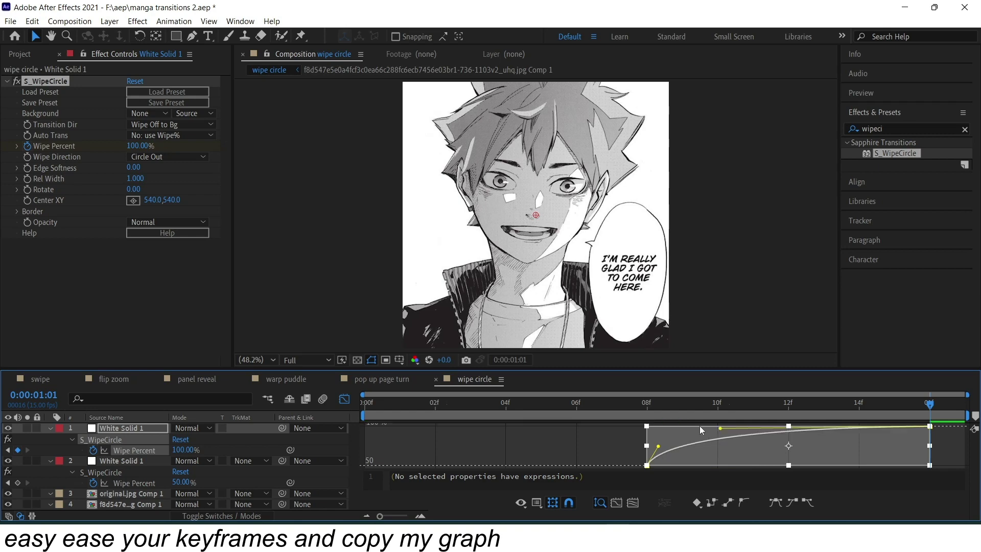
key(space)
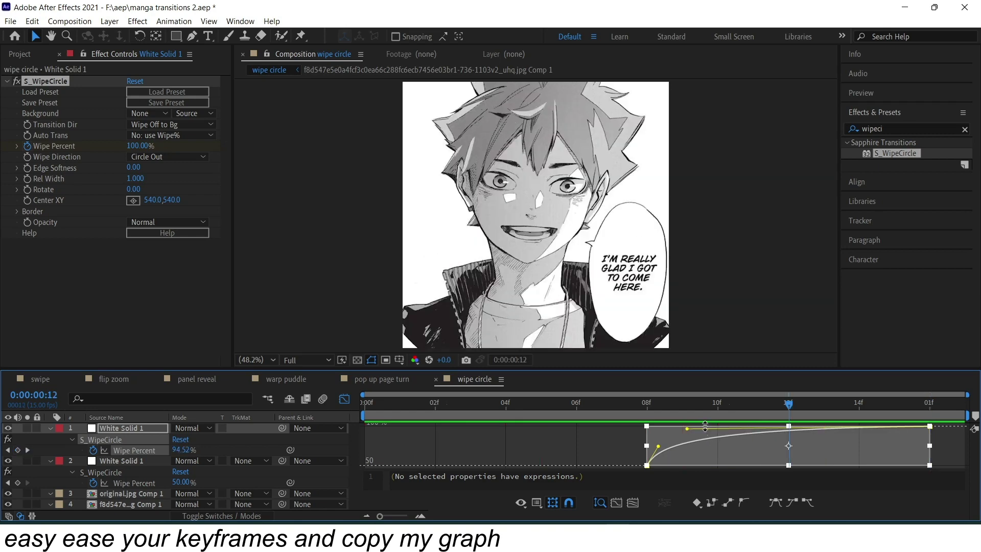
click(347, 400)
click(556, 480)
- Move the first-half solid below original.jpg Comp 1 and set both white solids to Difference blending
key(u)
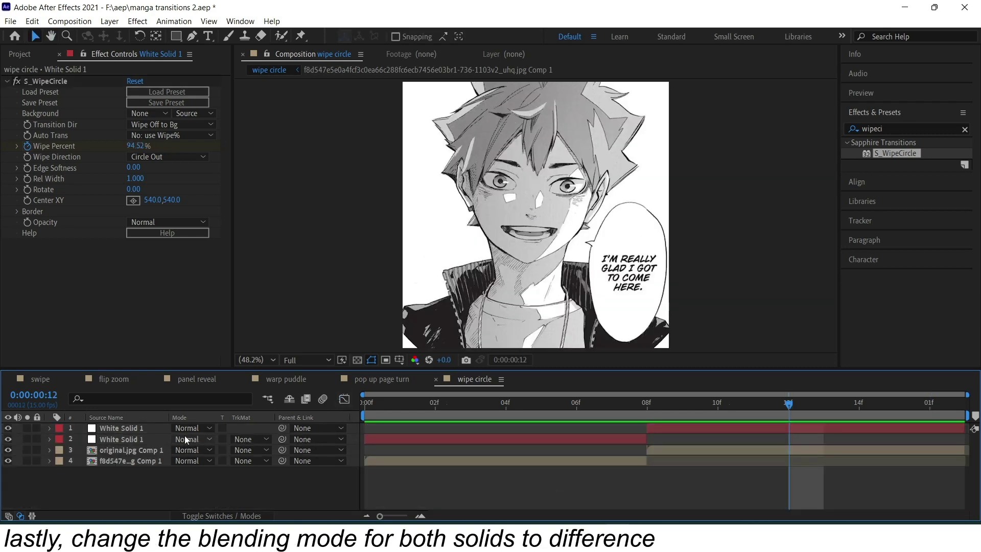
click(174, 439)
drag(158, 449, 186, 455)
click(198, 452)
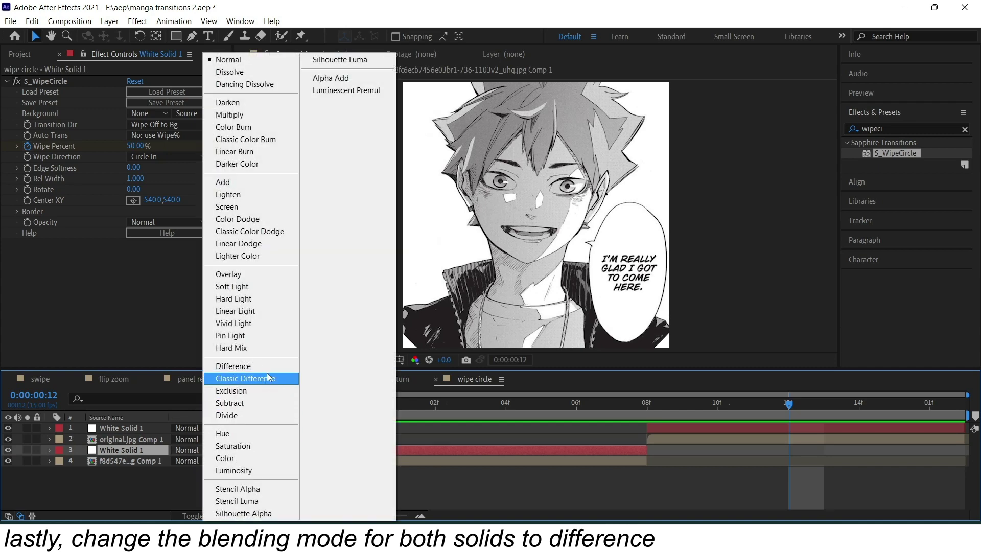
click(220, 364)
click(179, 428)
click(237, 368)
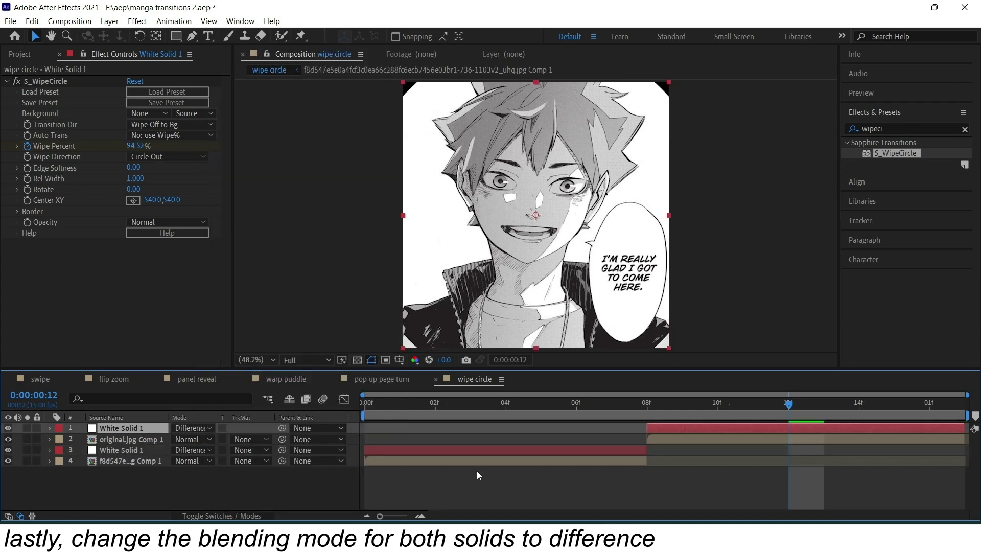
- Scrub through and play back the inverted circle wipe
drag(621, 404, 612, 404)
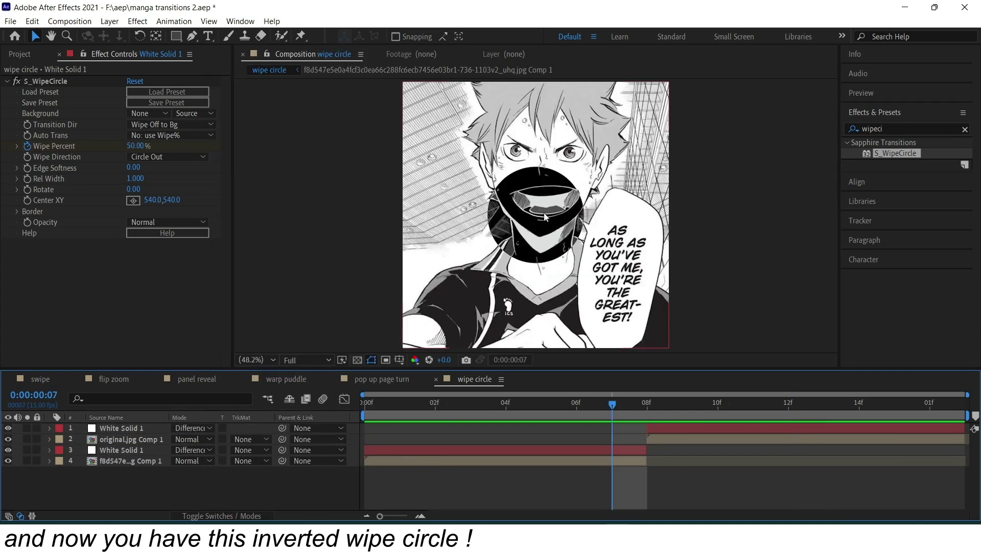
mouse_move(721, 401)
mouse_down()
mouse_move(790, 416)
mouse_move(399, 440)
mouse_up()
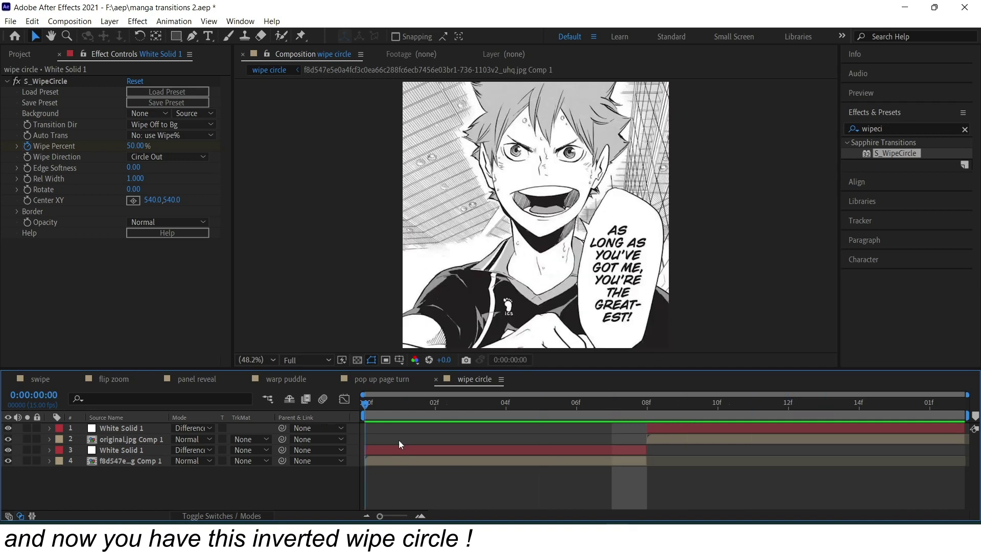
key(space)
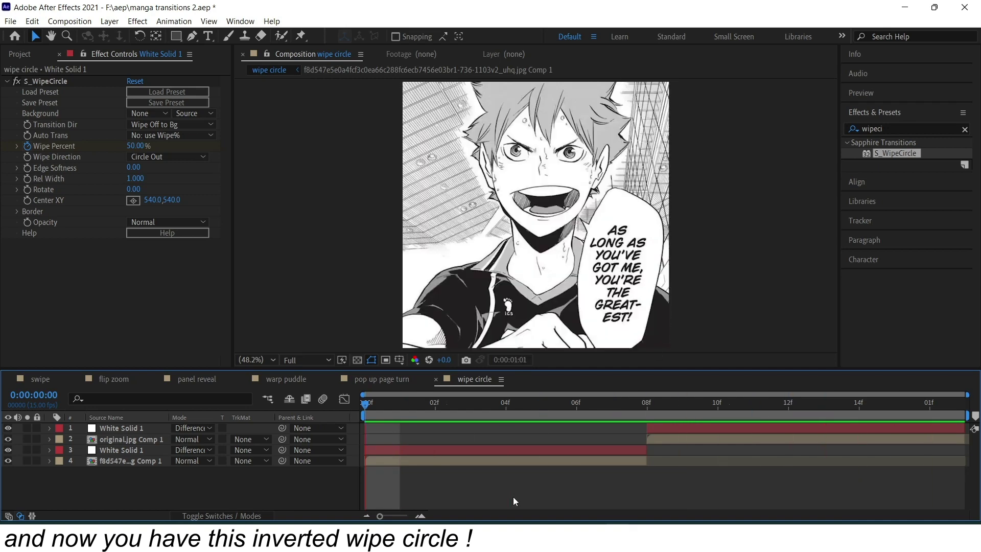